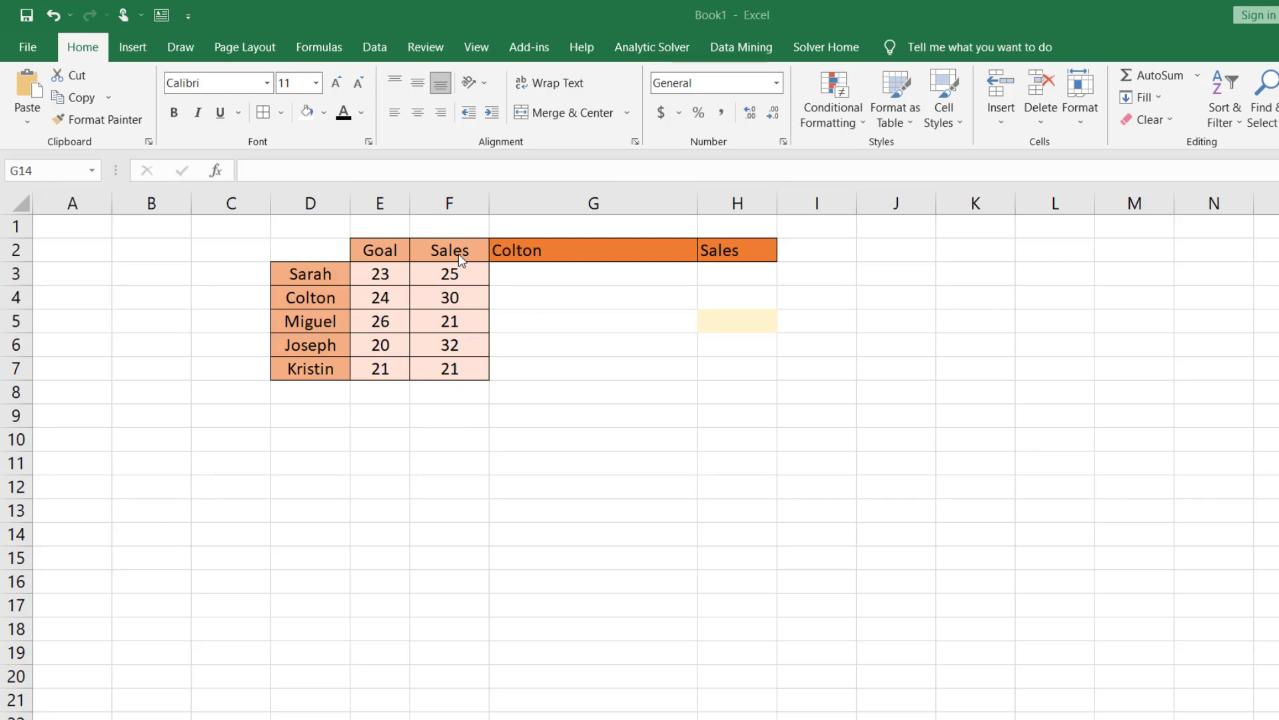
{"action": "left_click", "coordinate": [457, 234]}
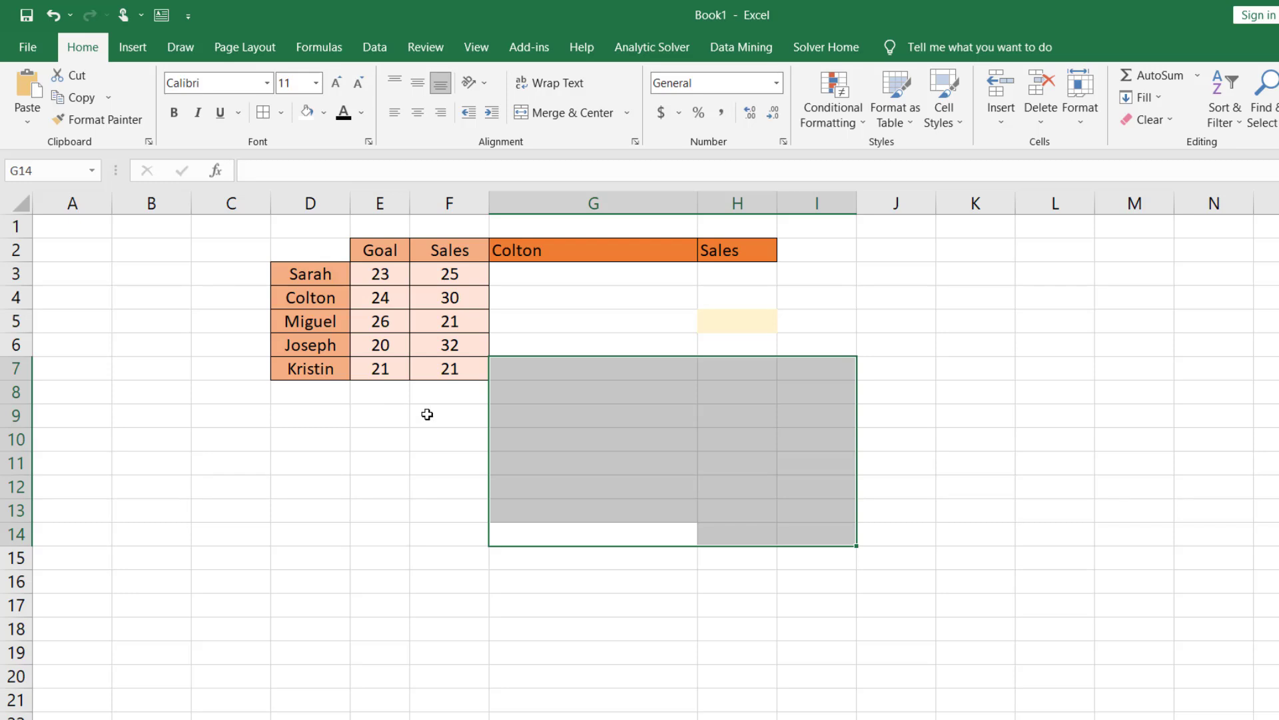
{"action": "left_click", "coordinate": [459, 422]}
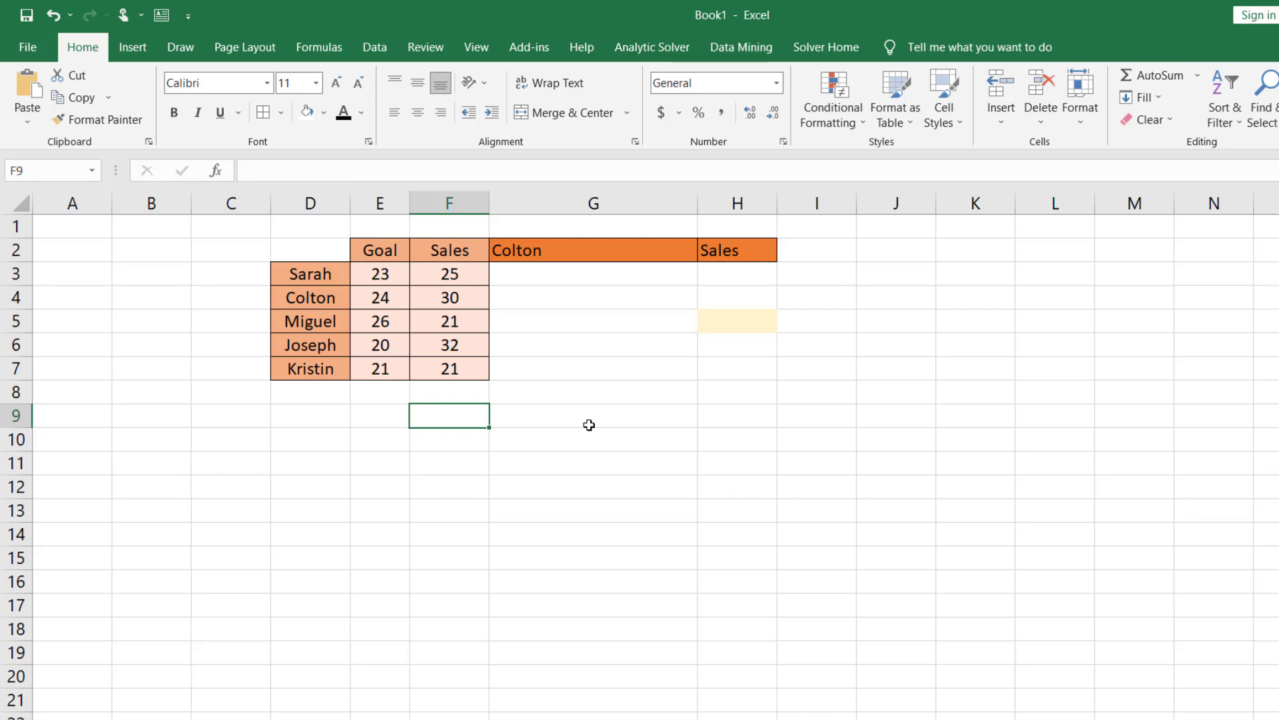
Choose the fourth salesperson from the drop-down list in cell G2.
{"action": "left_click", "coordinate": [665, 253]}
{"action": "key", "text": "Right"}
{"action": "left_click", "coordinate": [665, 253]}
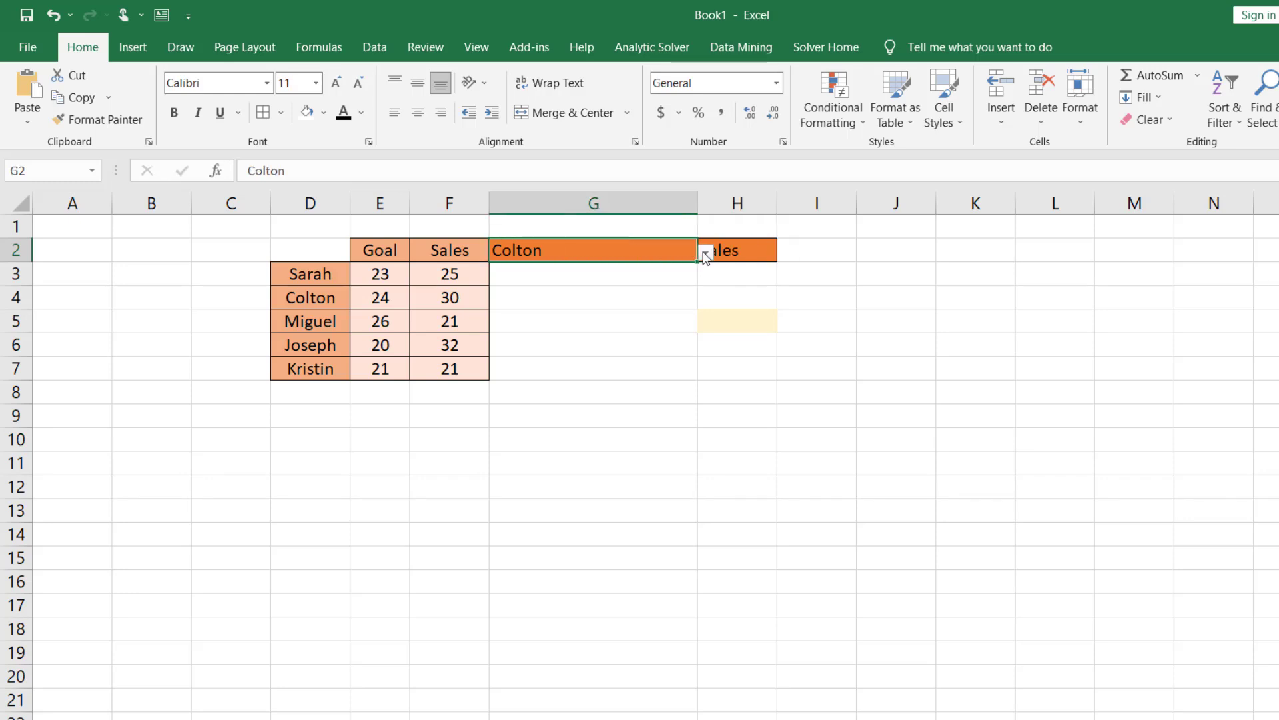
{"action": "left_click", "coordinate": [705, 252]}
{"action": "left_click", "coordinate": [664, 322]}
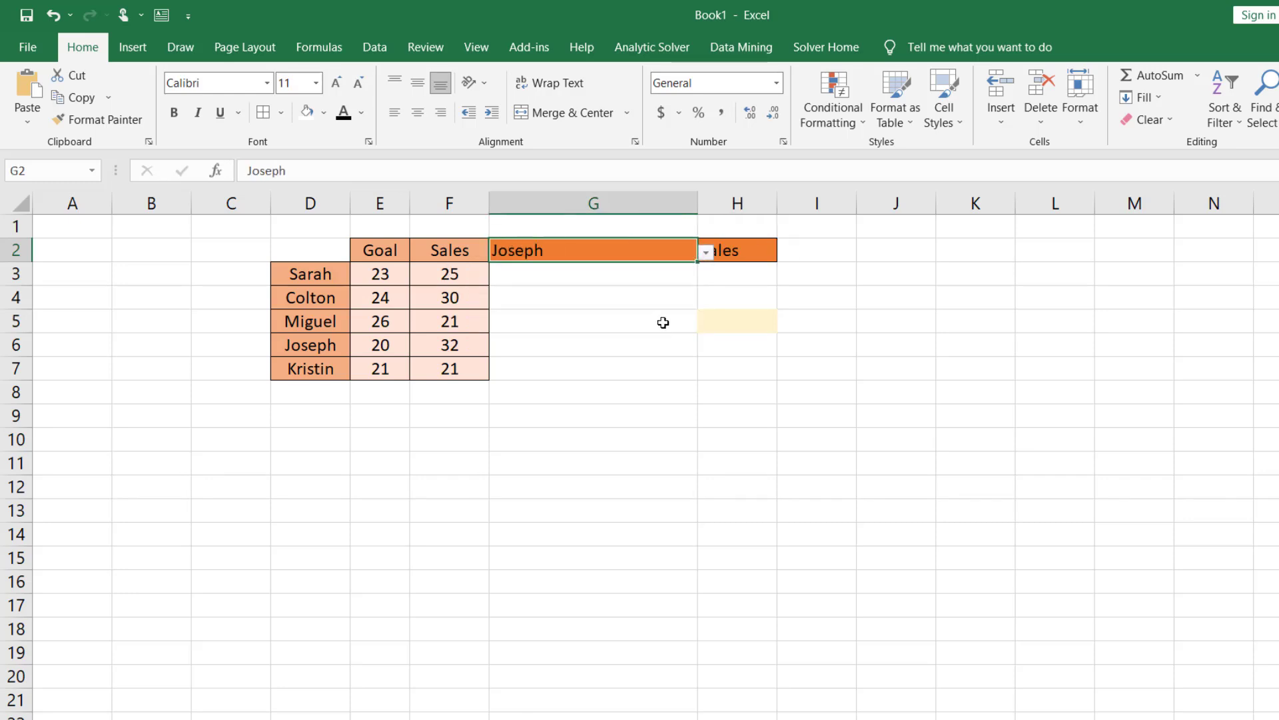
Choose Goal from the drop-down list in cell H2.
{"action": "left_click", "coordinate": [736, 252]}
{"action": "left_click", "coordinate": [792, 255]}
{"action": "left_click", "coordinate": [771, 251]}
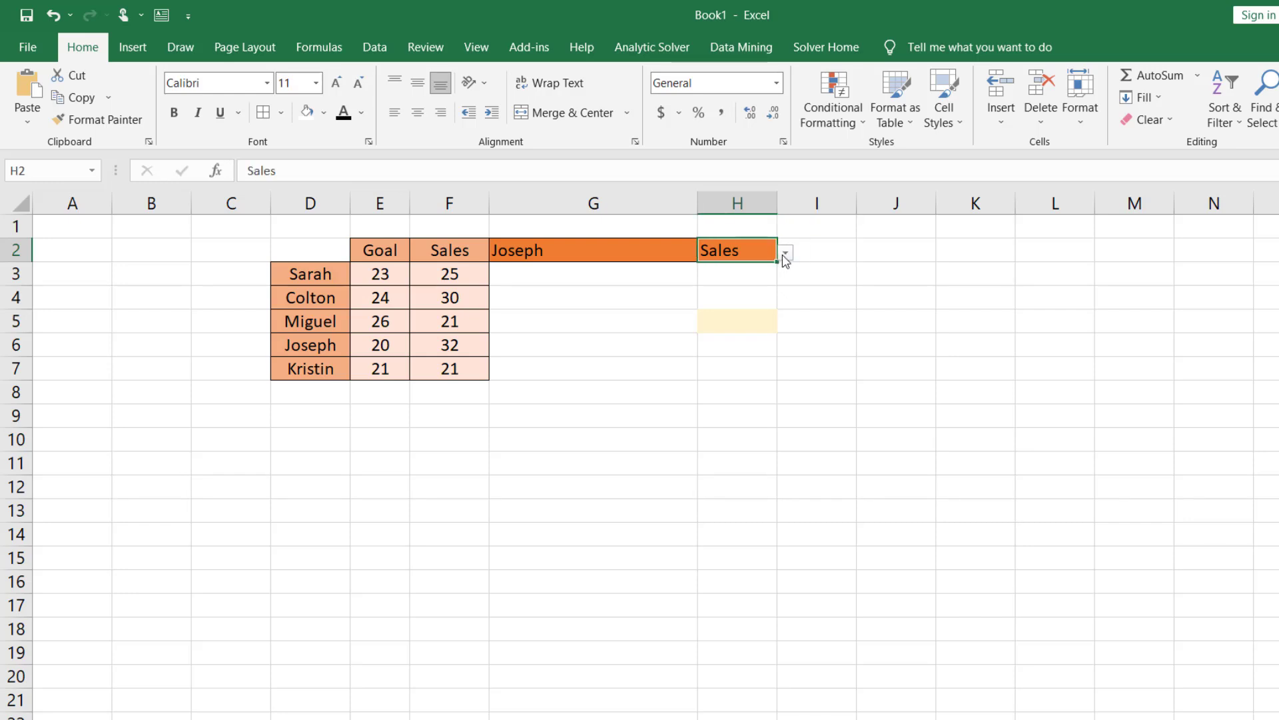
{"action": "left_click", "coordinate": [786, 252]}
{"action": "left_click", "coordinate": [764, 279]}
{"action": "left_click", "coordinate": [387, 349]}
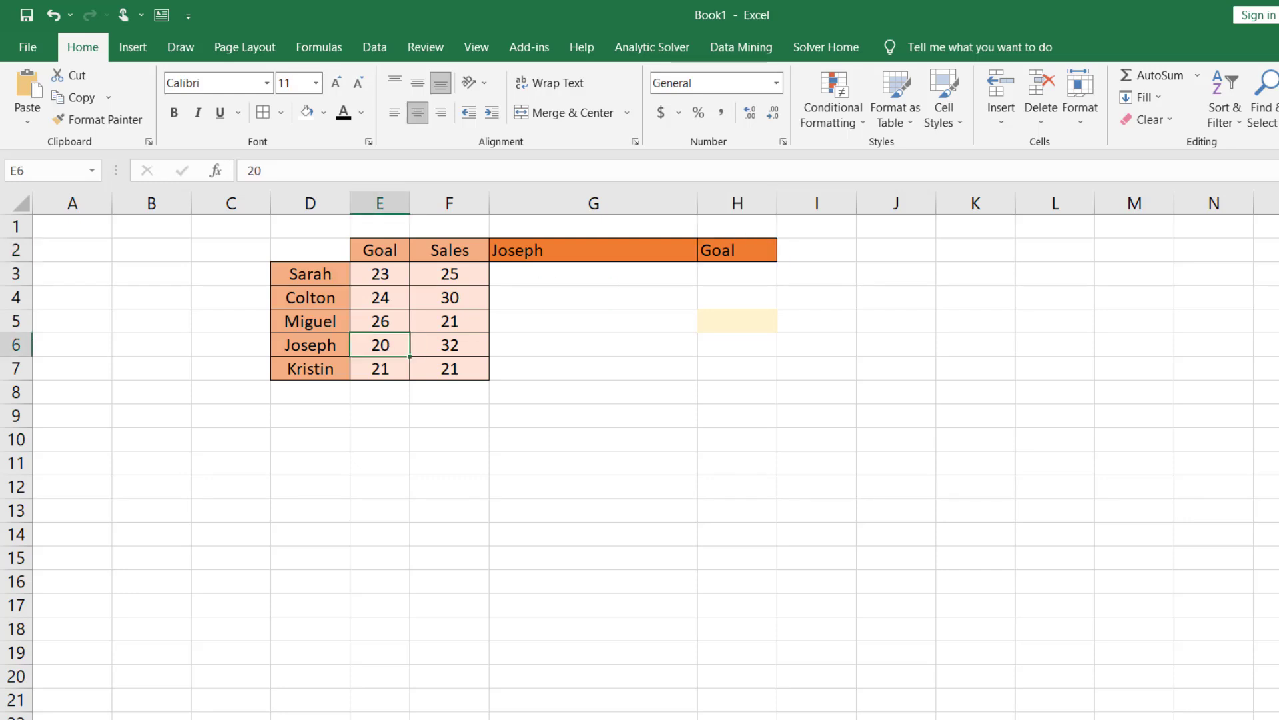
{"action": "left_click", "coordinate": [754, 323]}
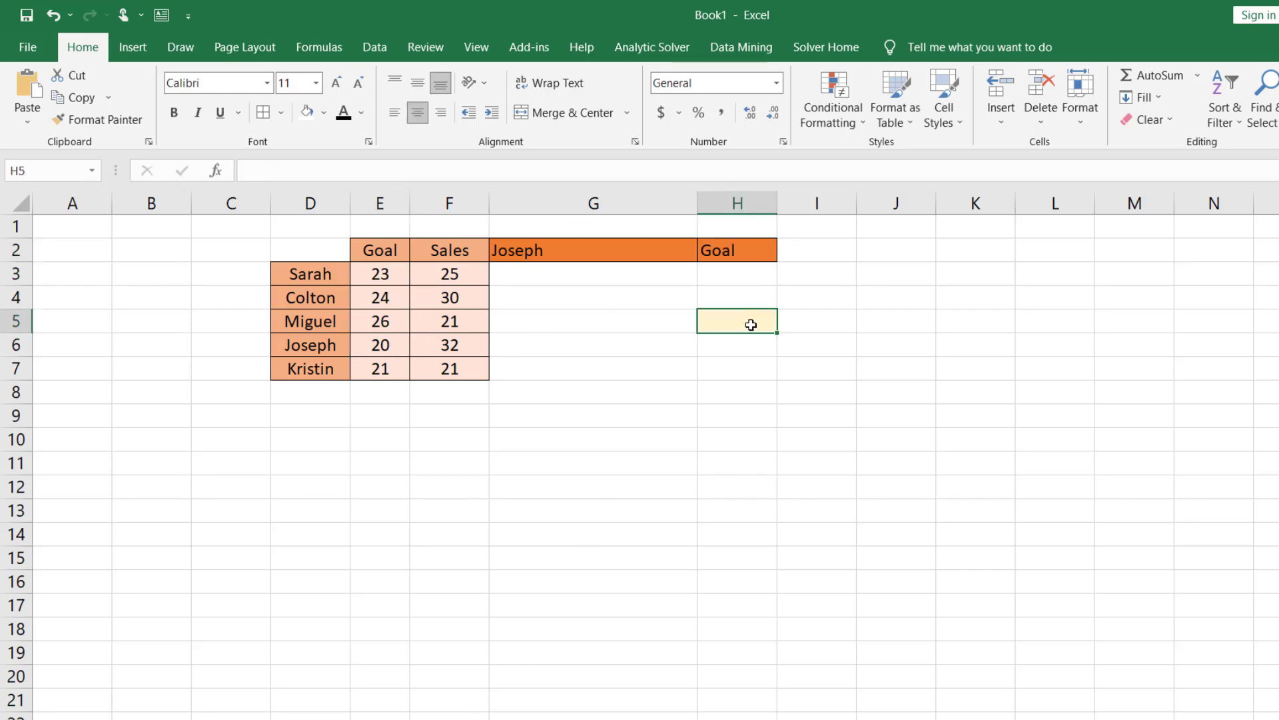
{"action": "left_click", "coordinate": [374, 351]}
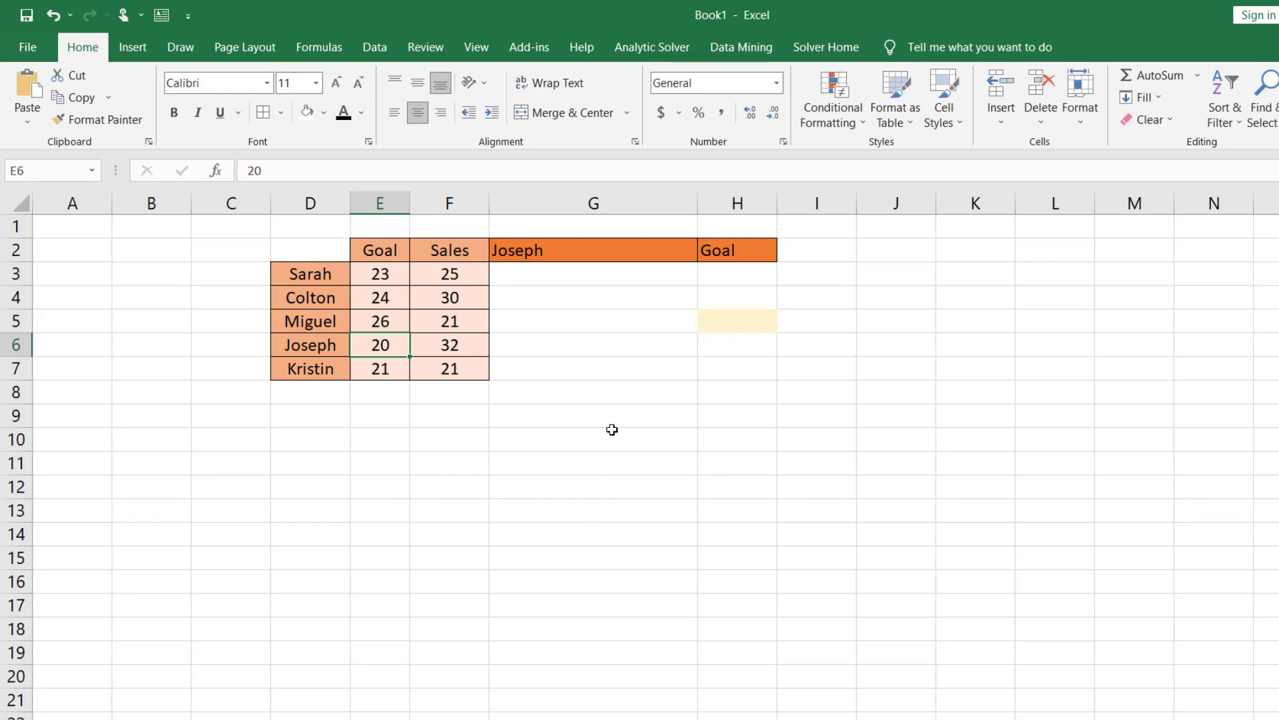
{"action": "left_click", "coordinate": [558, 388]}
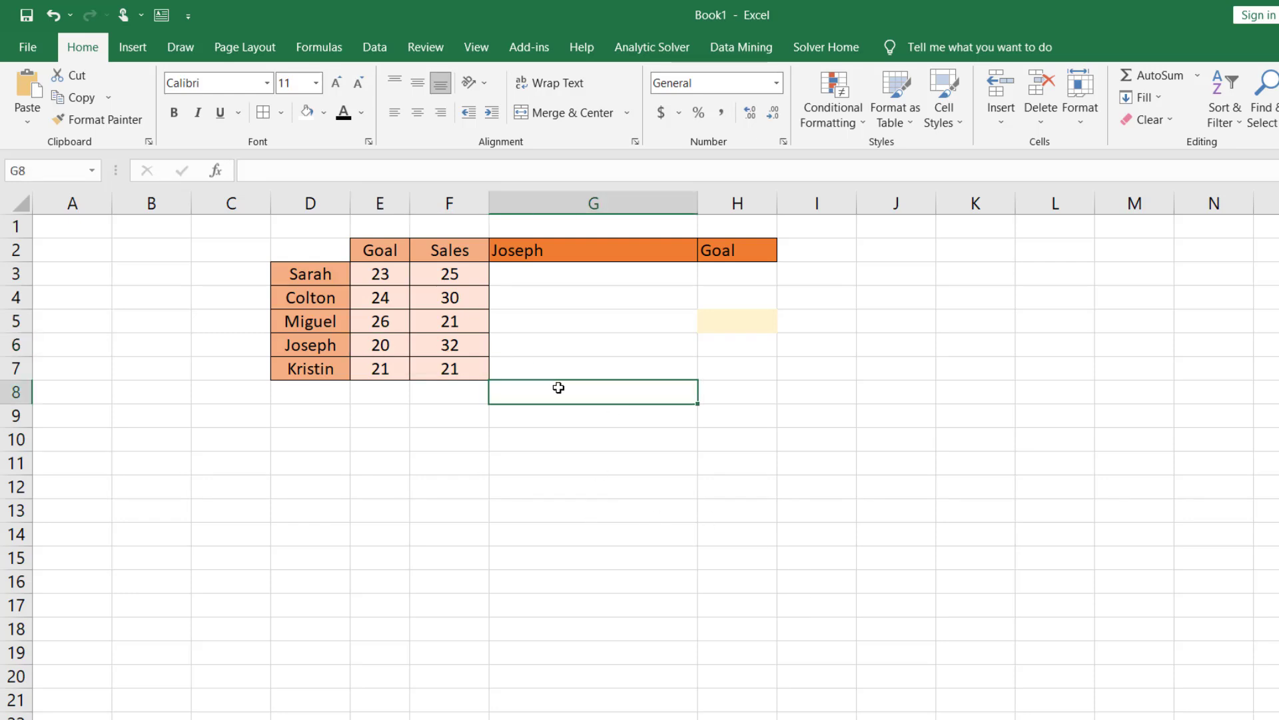
{"action": "left_click", "coordinate": [216, 171]}
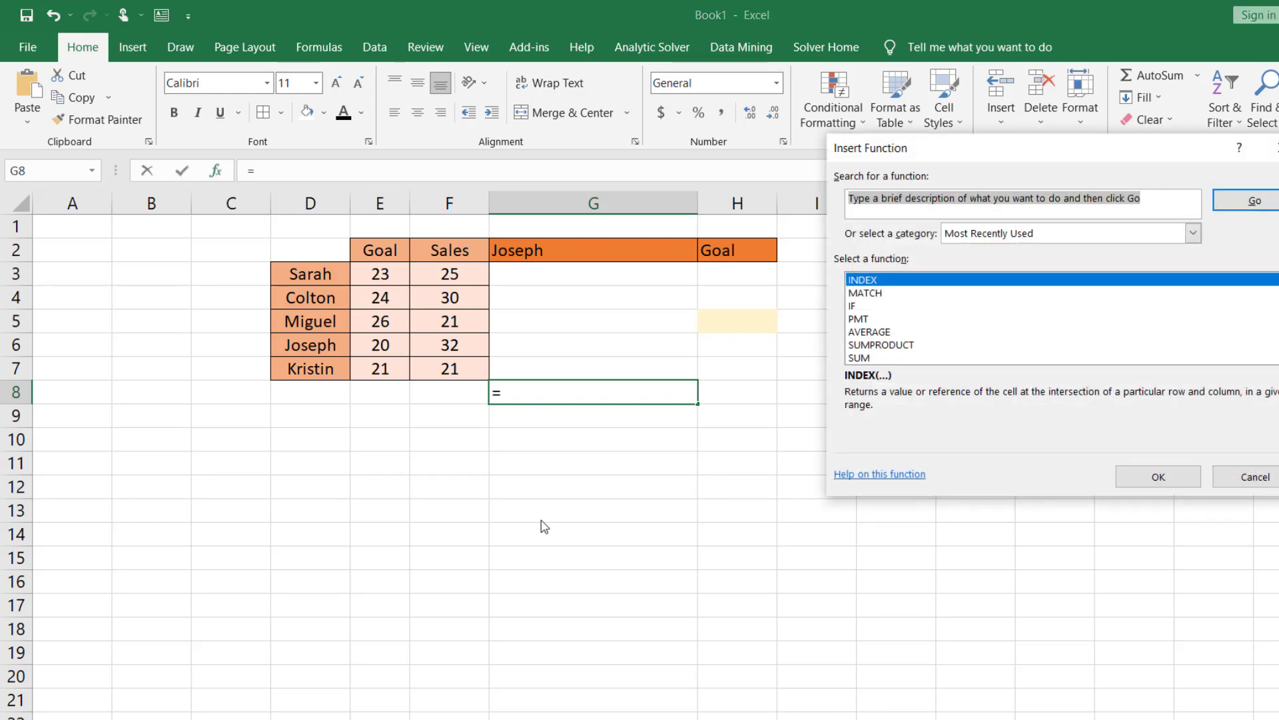
{"action": "left_click", "coordinate": [884, 295]}
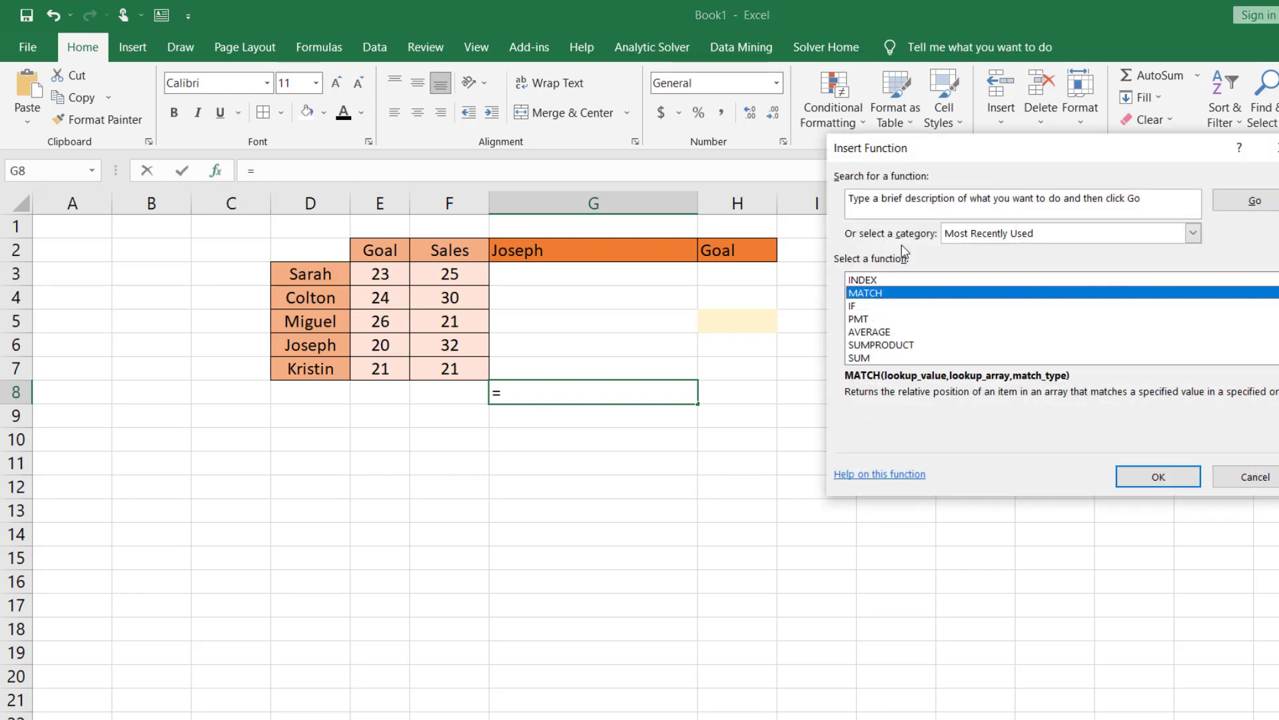
{"action": "left_click", "coordinate": [1159, 476]}
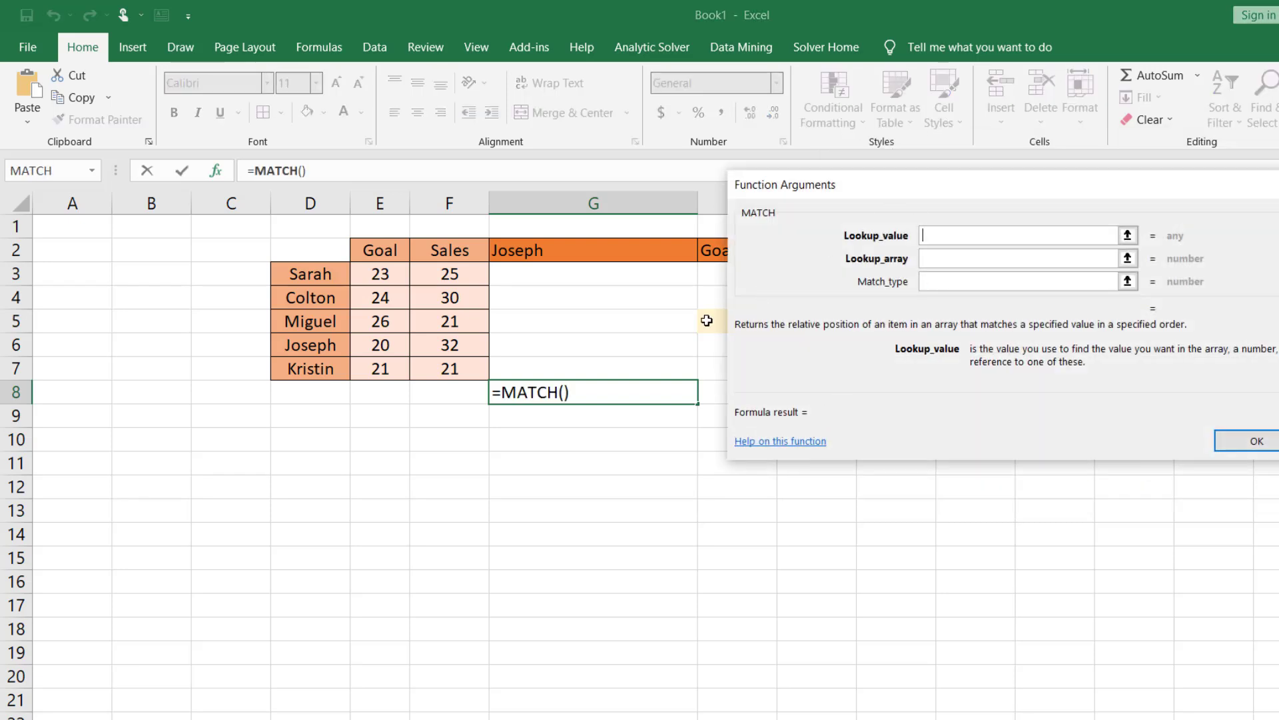
{"action": "key", "text": "Escape"}
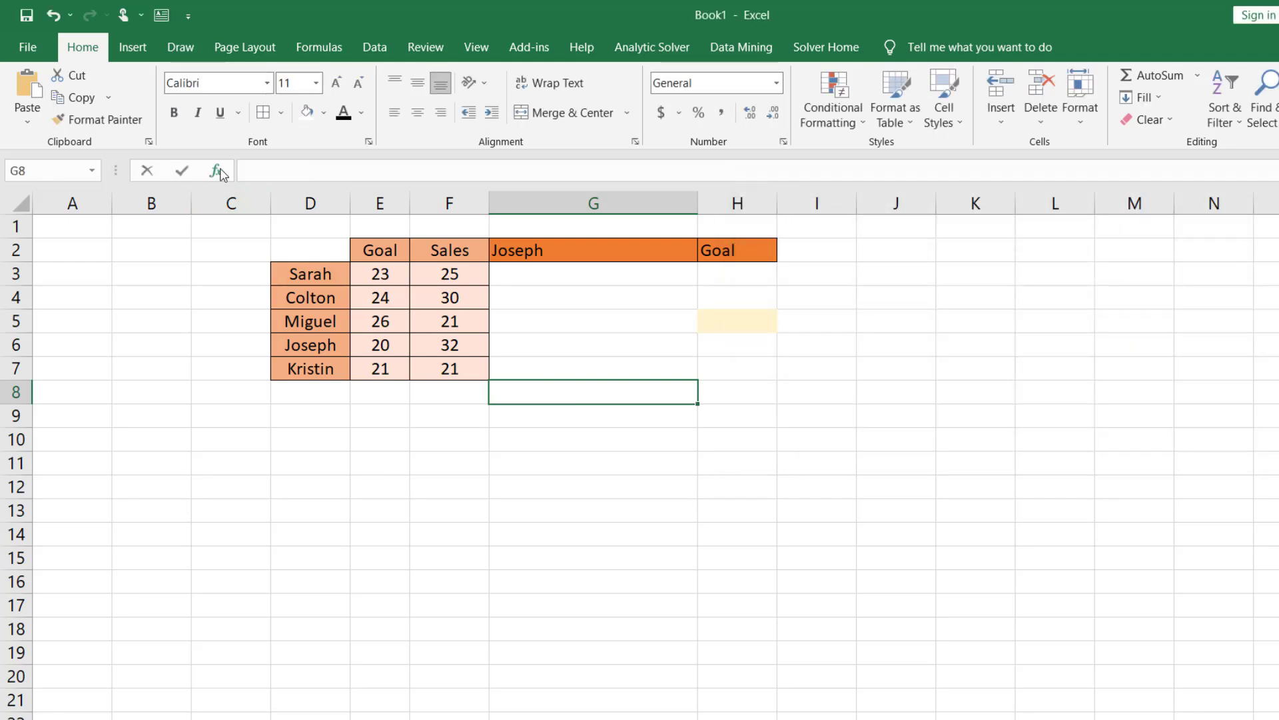
Insert a MATCH function in cell G8 with lookup value G2, lookup array D3:D7 and match type 0.
{"action": "left_click", "coordinate": [216, 171]}
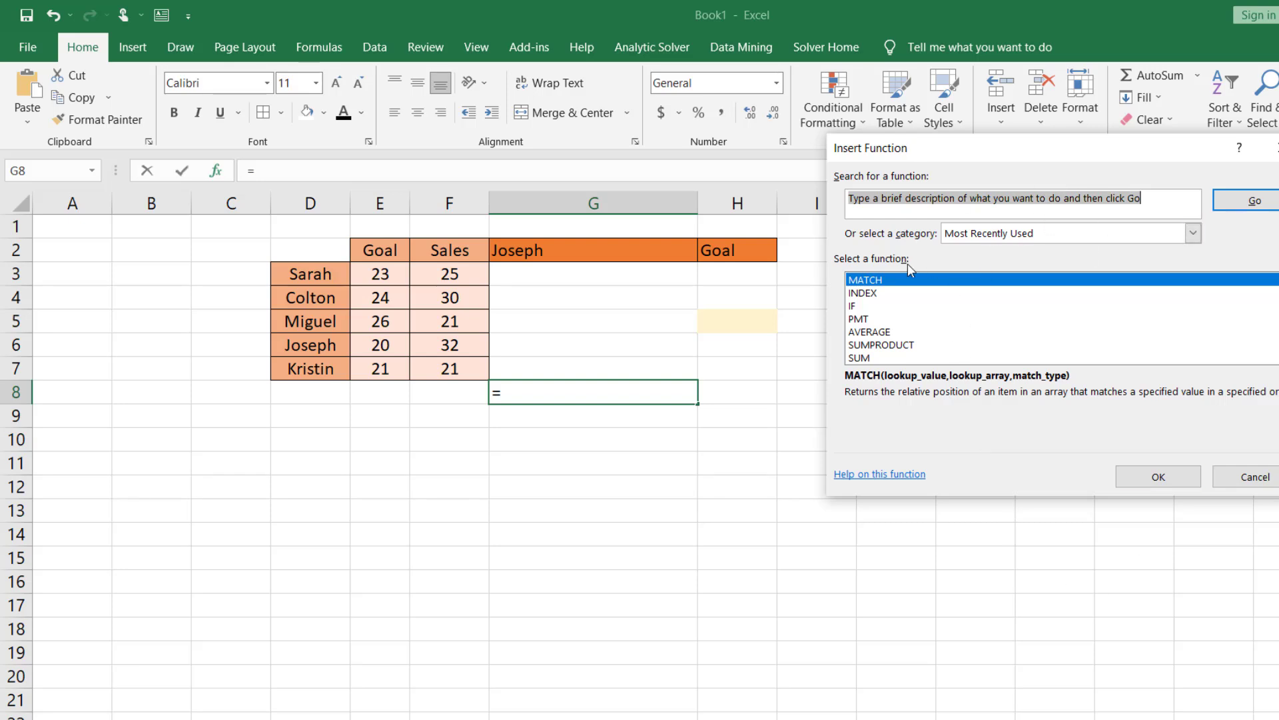
{"action": "left_click", "coordinate": [1159, 476]}
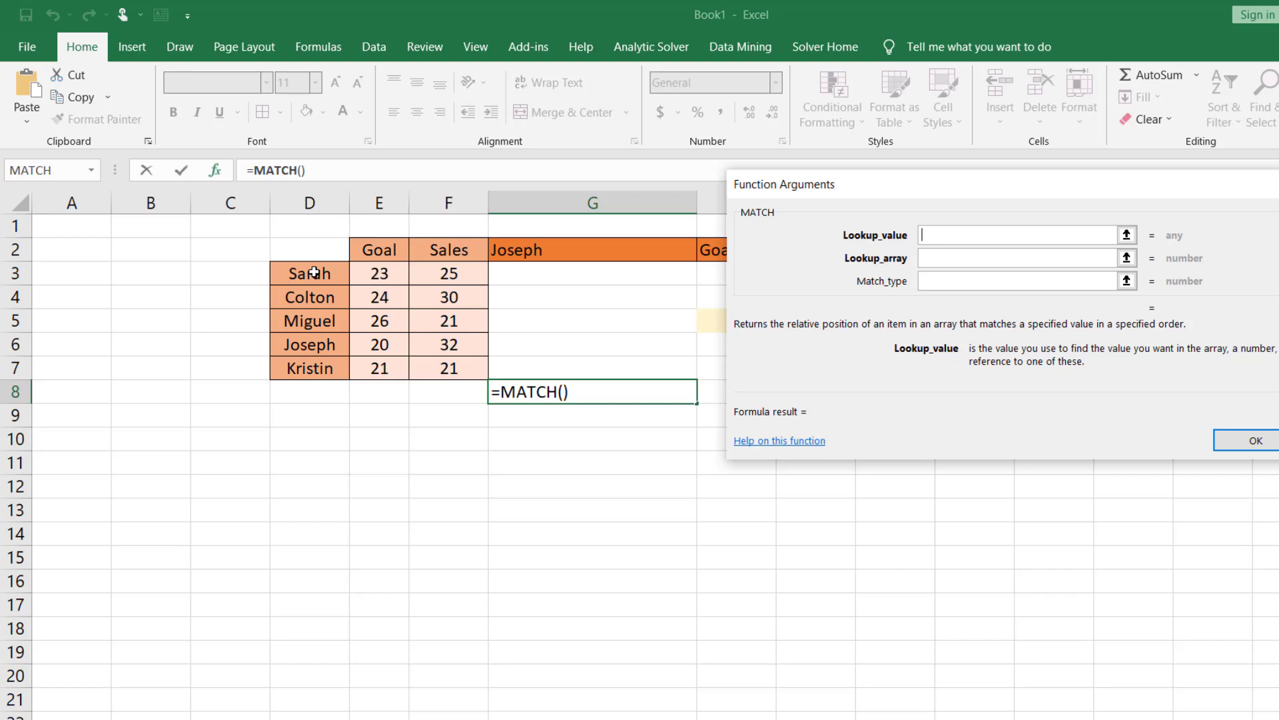
{"action": "left_click", "coordinate": [557, 255]}
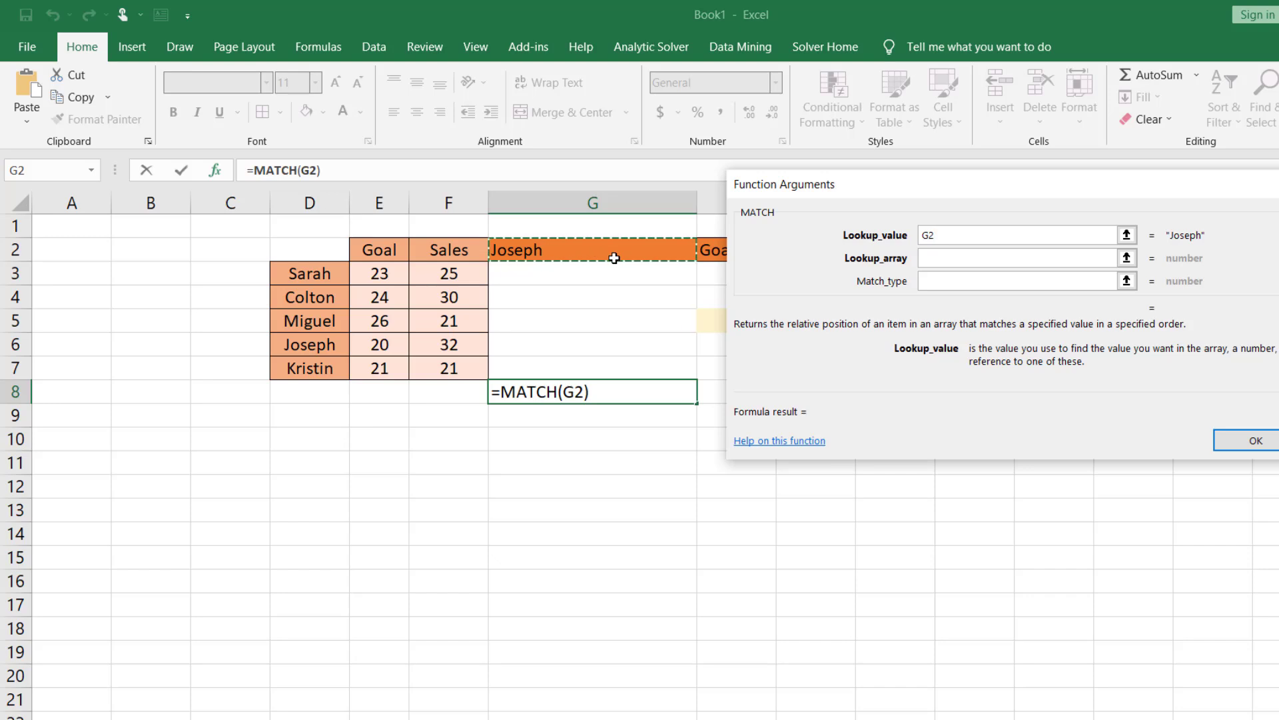
{"action": "left_click", "coordinate": [958, 262]}
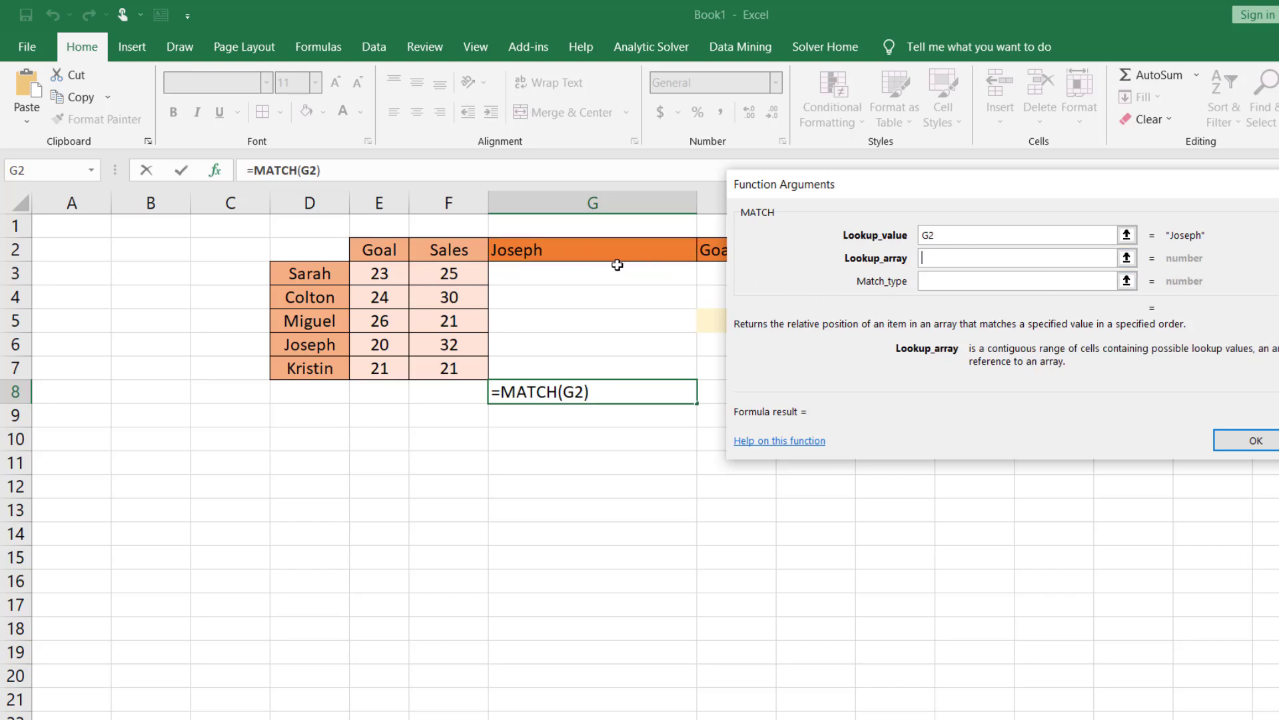
{"action": "left_click_drag", "start_coordinate": [316, 275], "coordinate": [321, 367]}
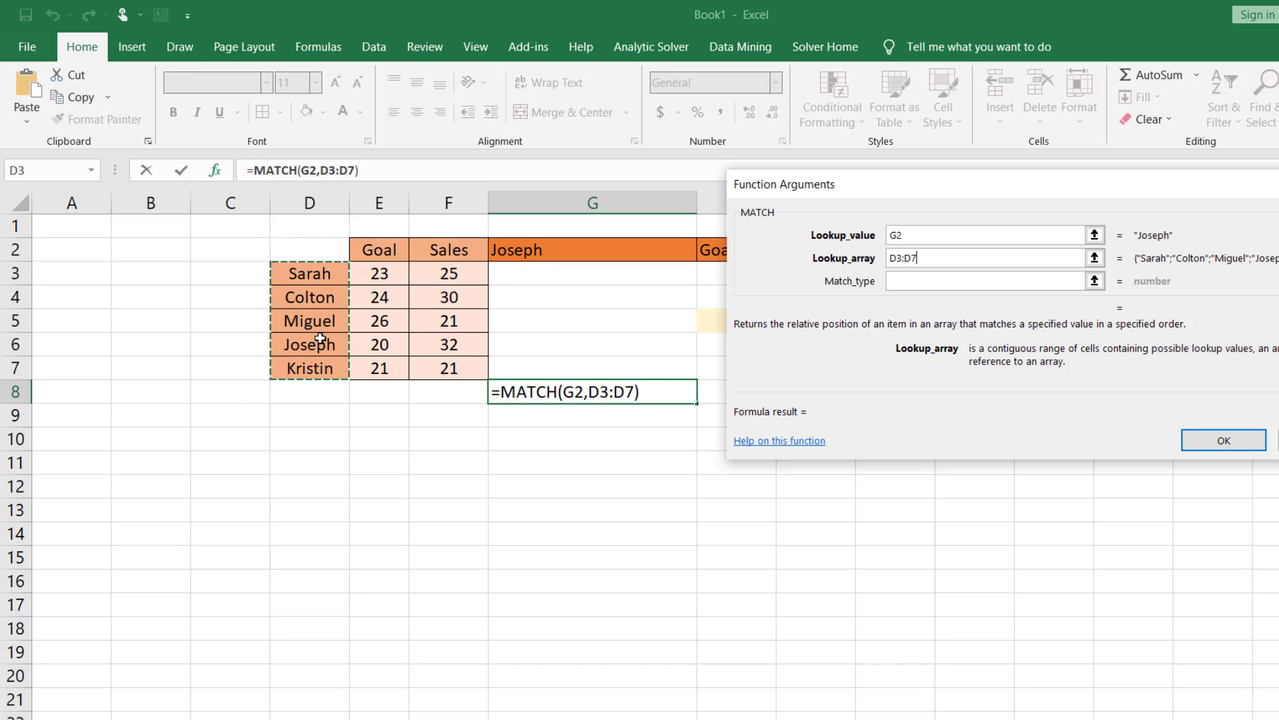
{"action": "left_click", "coordinate": [1035, 283]}
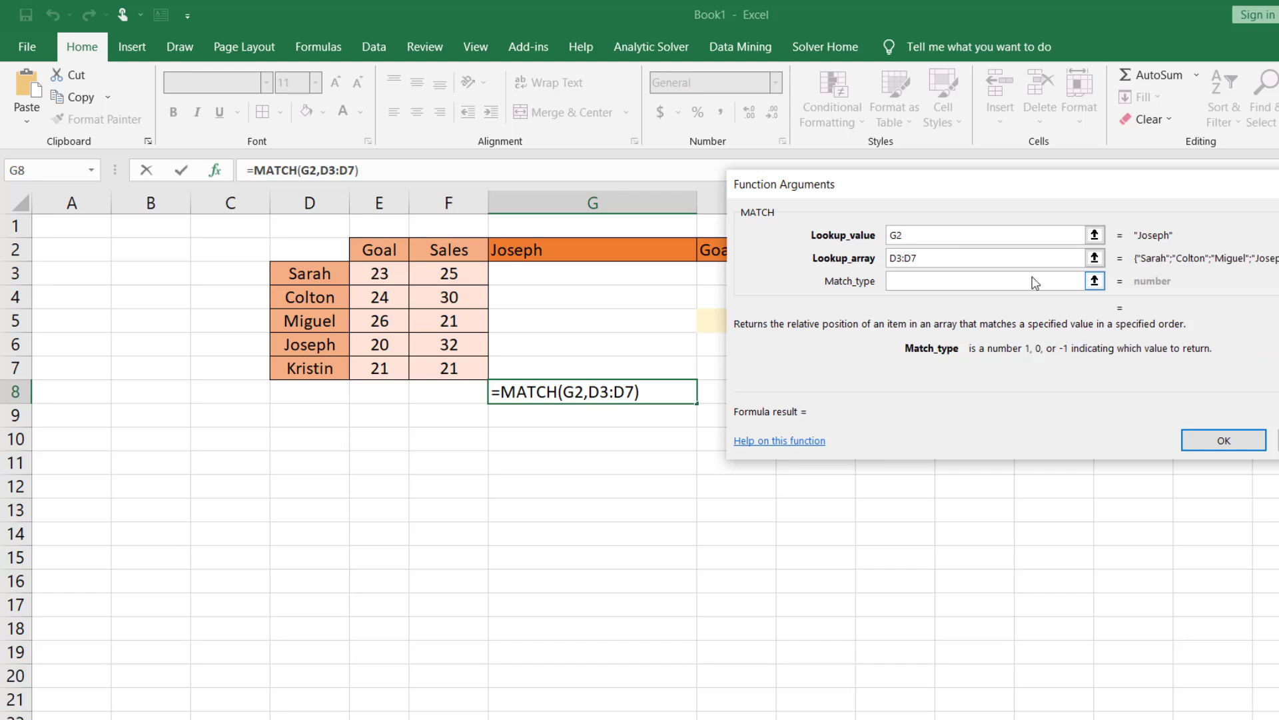
{"action": "type", "text": "0"}
{"action": "key", "text": "Return"}
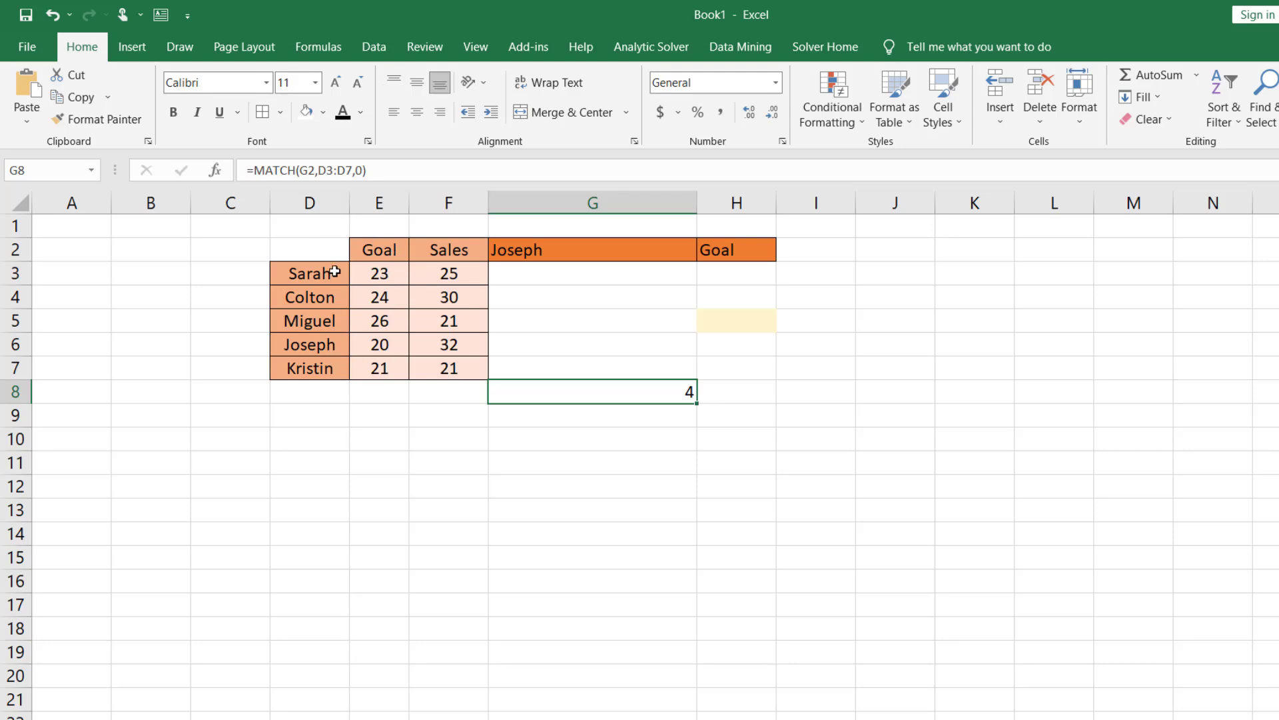
{"action": "left_click_drag", "start_coordinate": [336, 273], "coordinate": [337, 356]}
{"action": "left_click_drag", "start_coordinate": [333, 369], "coordinate": [333, 369]}
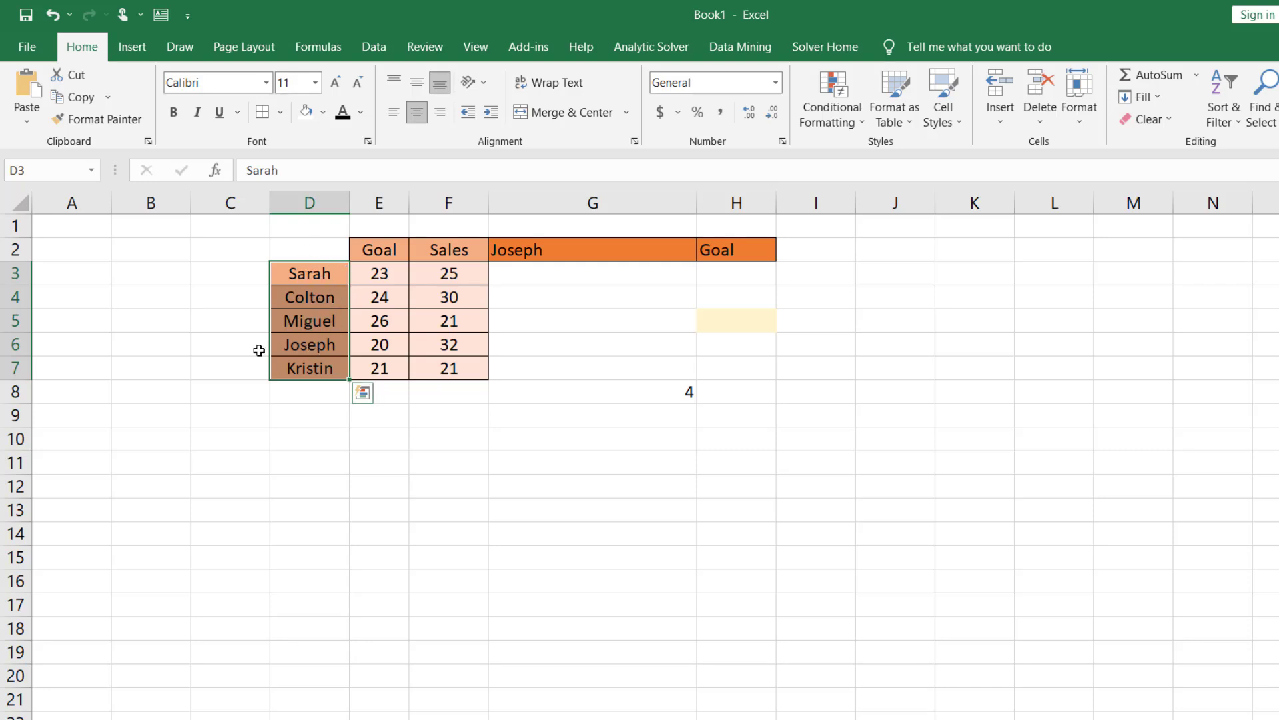
{"action": "right_click", "coordinate": [296, 370]}
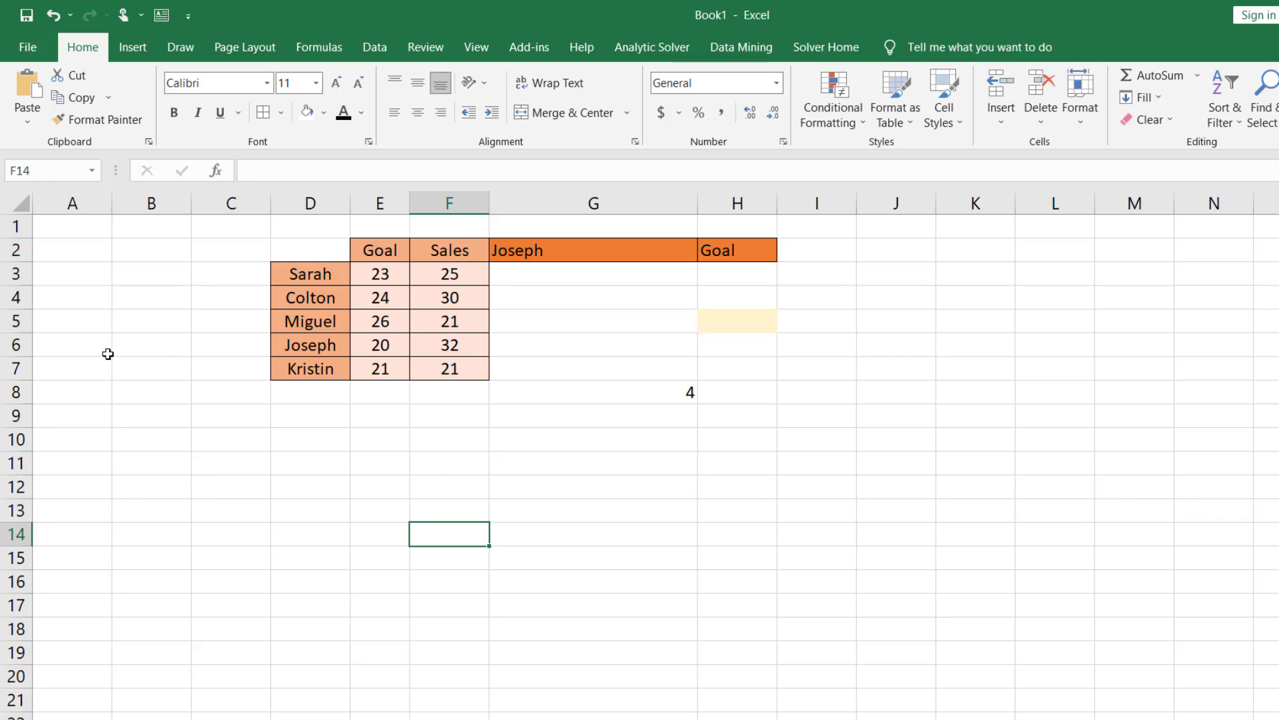
{"action": "left_click", "coordinate": [21, 350]}
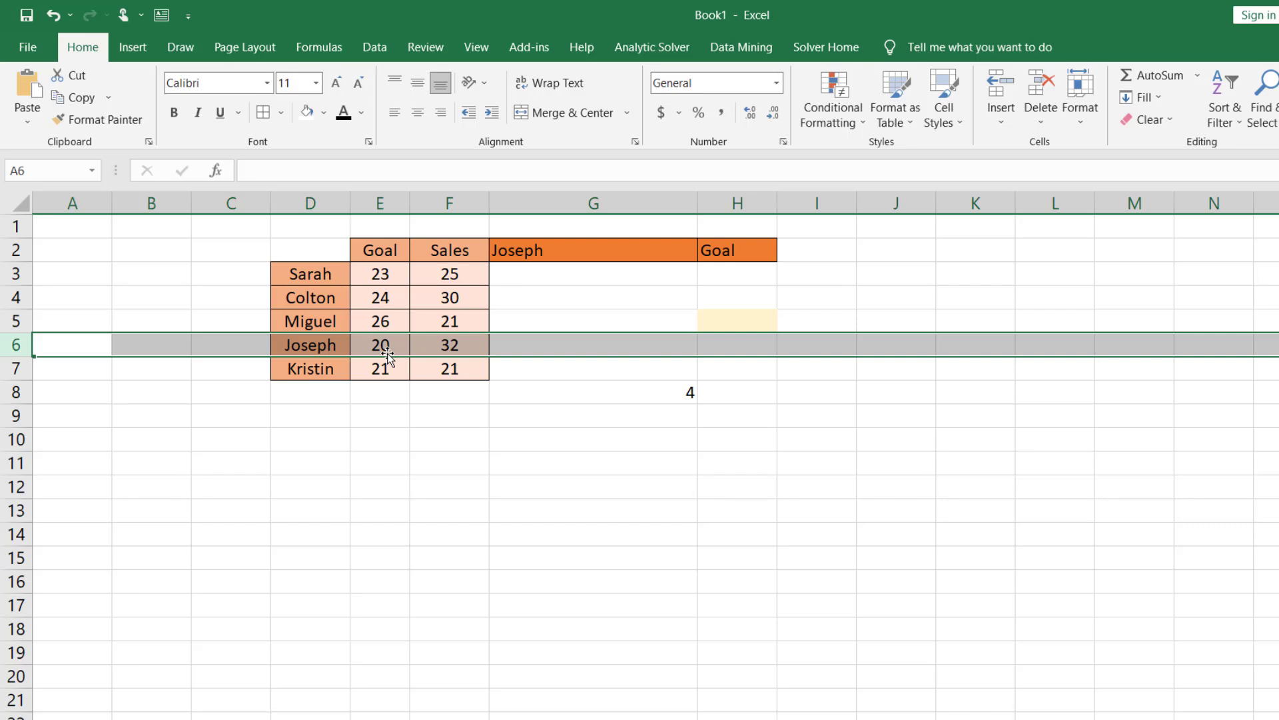
Insert a MATCH function in cell G9 with lookup value H2, lookup array E2:F2 and match type 0.
{"action": "left_click", "coordinate": [681, 414]}
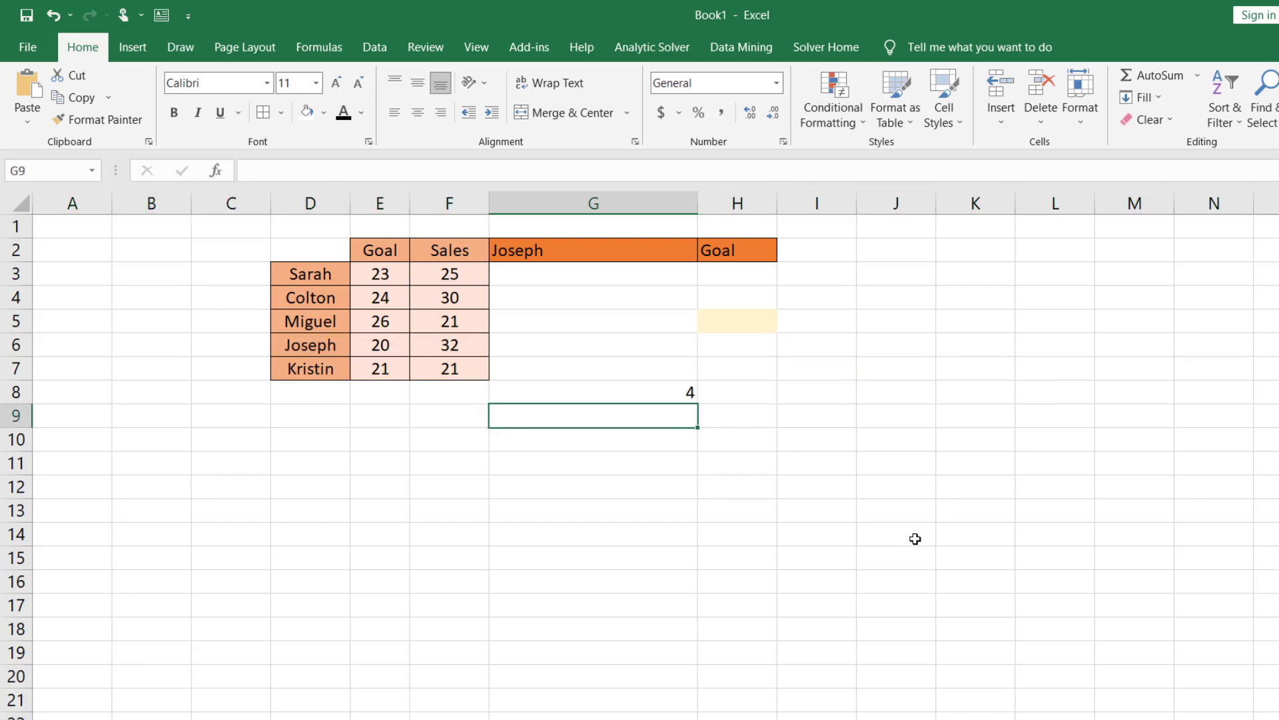
{"action": "left_click", "coordinate": [220, 170]}
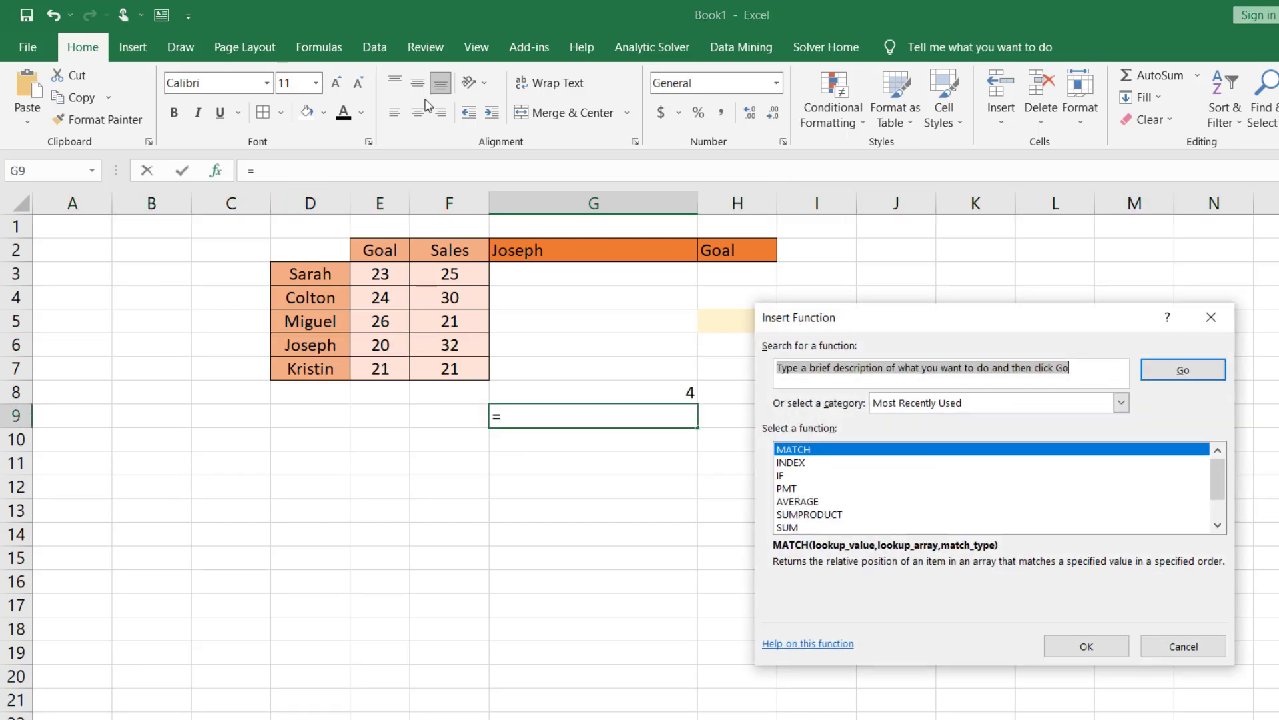
{"action": "left_click", "coordinate": [1081, 644]}
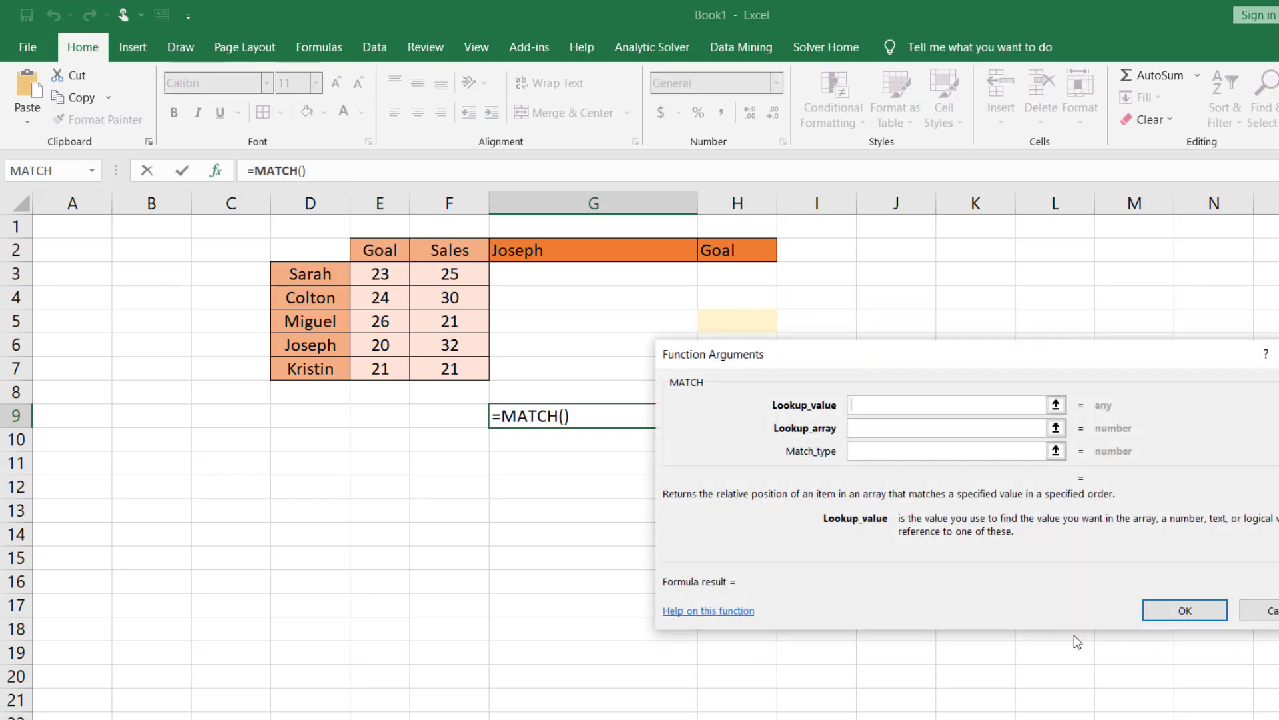
{"action": "left_click", "coordinate": [742, 257]}
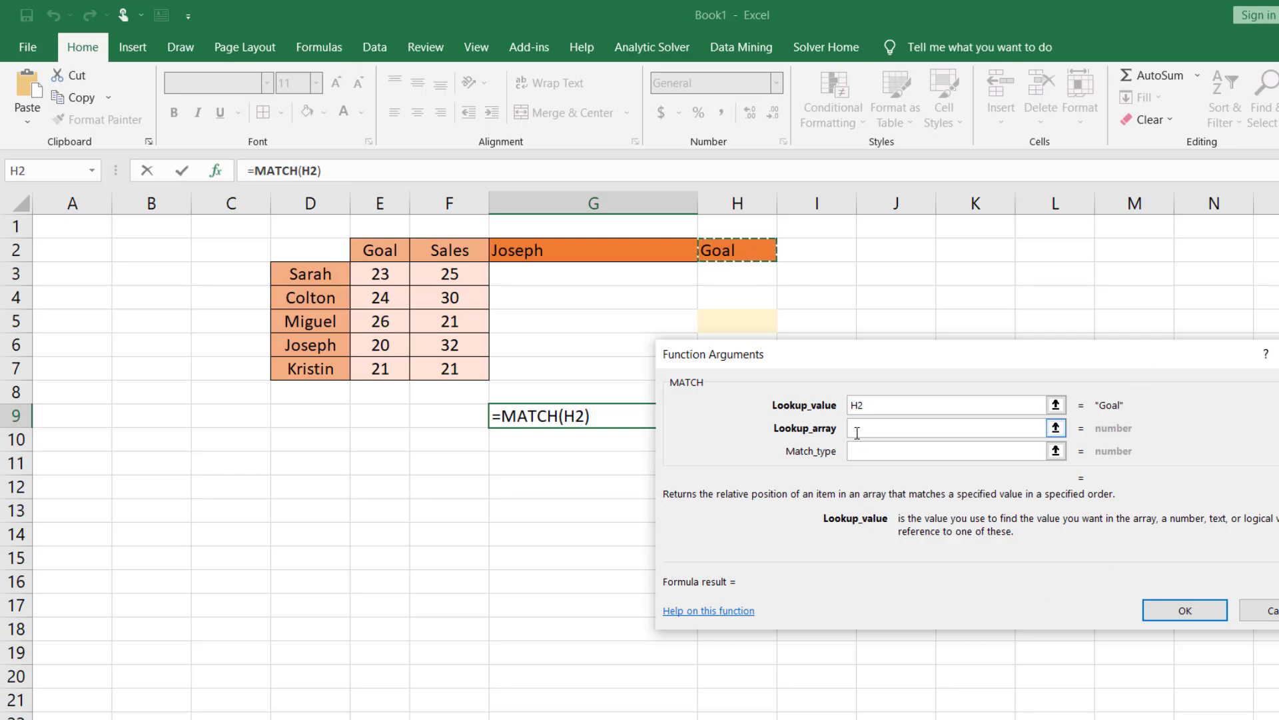
{"action": "left_click", "coordinate": [891, 428]}
{"action": "left_click", "coordinate": [393, 249]}
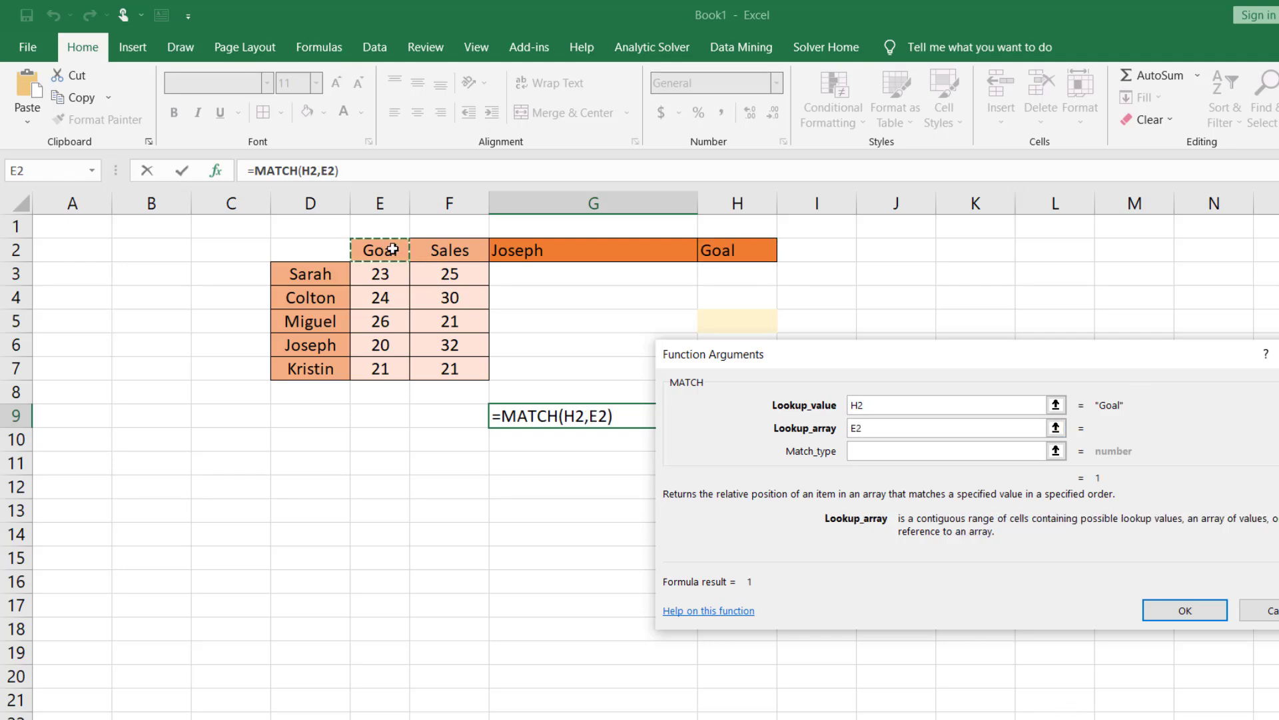
{"action": "left_click_drag", "start_coordinate": [394, 249], "coordinate": [446, 253]}
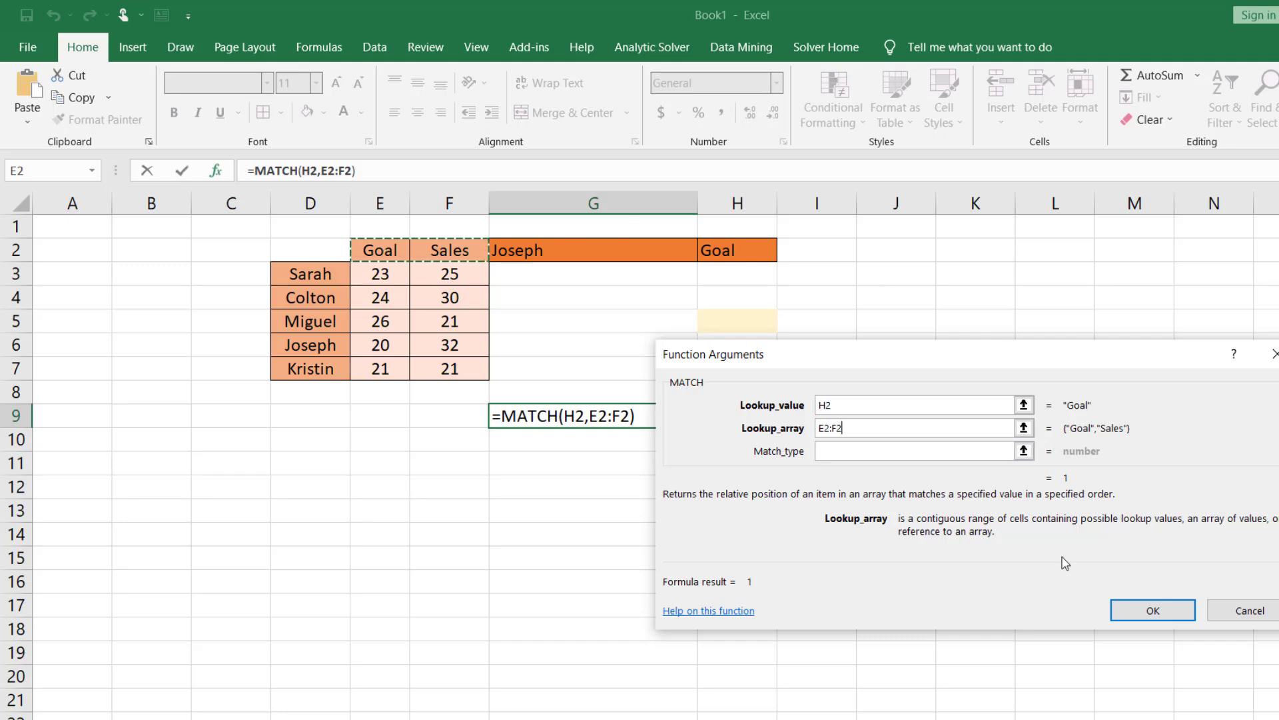
{"action": "left_click", "coordinate": [927, 453]}
{"action": "type", "text": "0"}
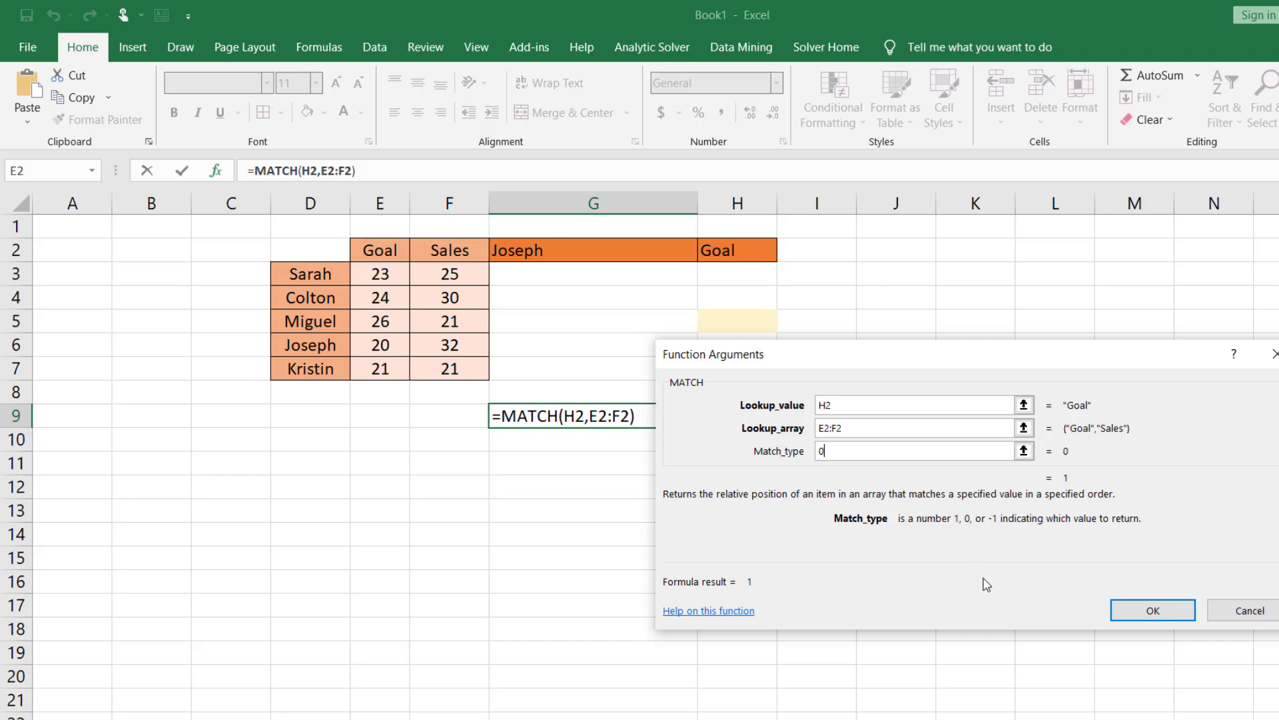
{"action": "left_click", "coordinate": [1150, 608]}
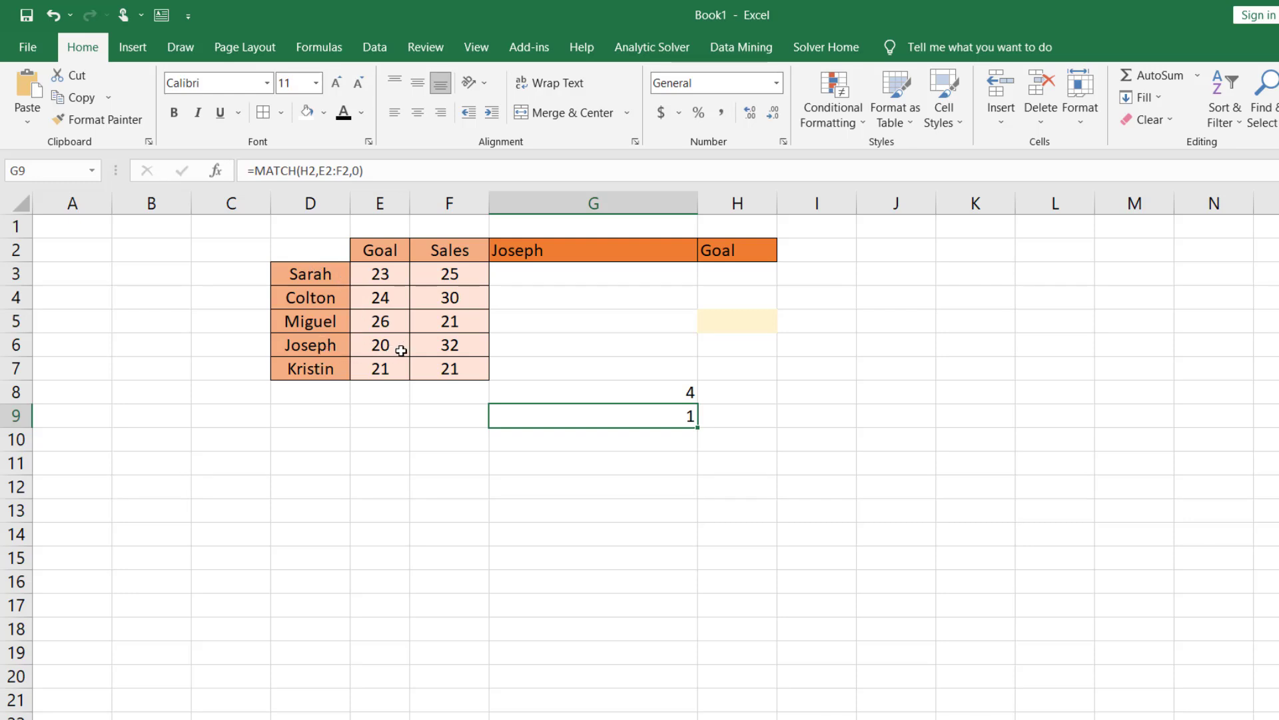
{"action": "left_click", "coordinate": [378, 353]}
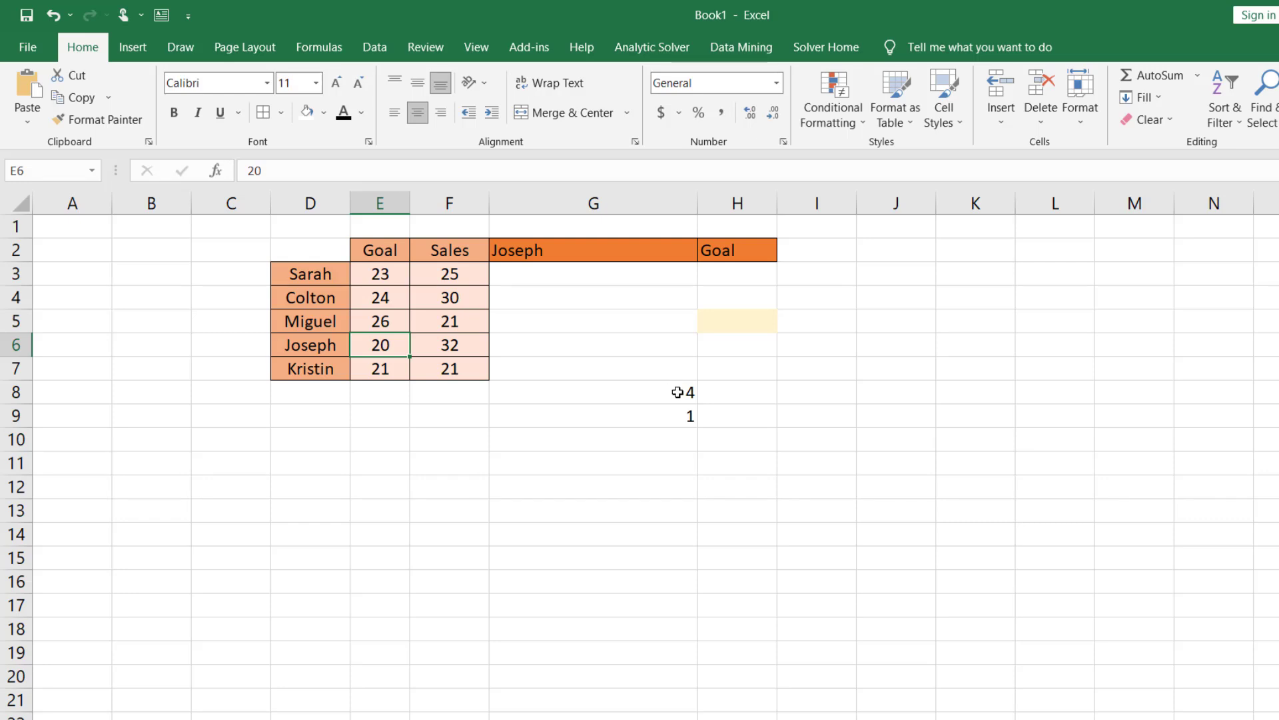
Start an INDEX function in cell G10 using the array, row_num, column_num argument form, with E3:F7 as the array.
{"action": "left_click", "coordinate": [642, 442]}
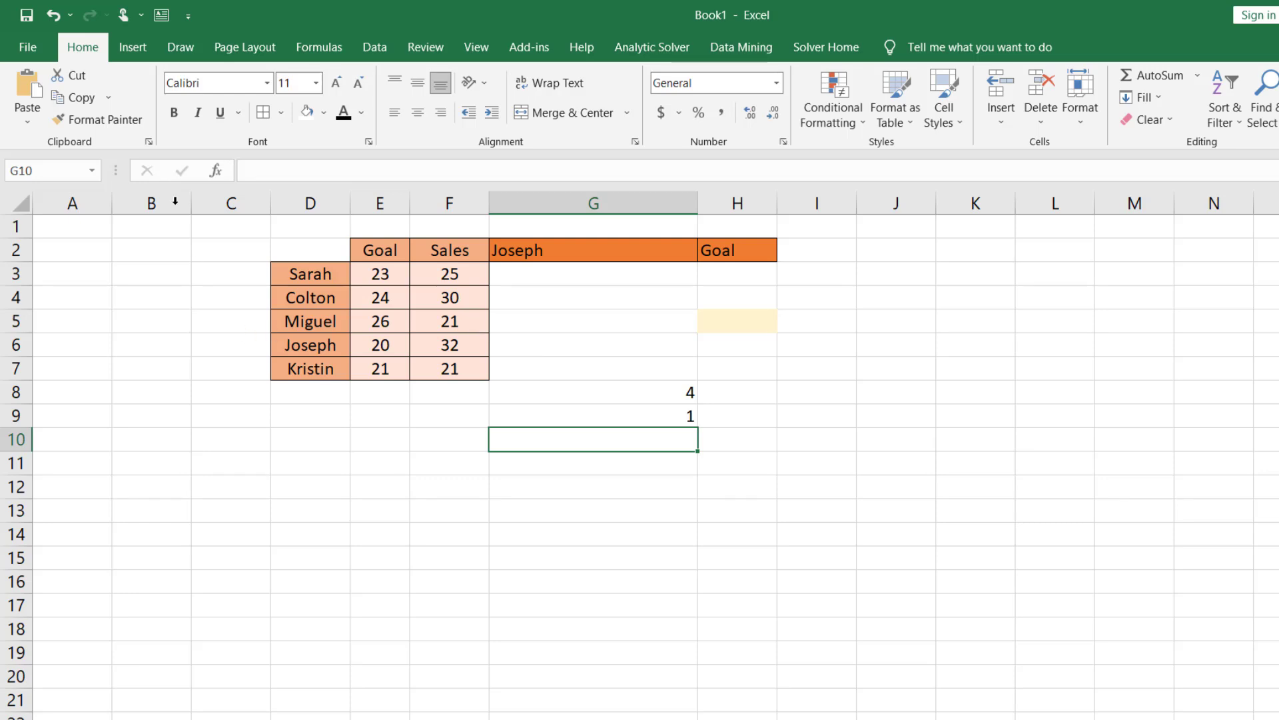
{"action": "left_click", "coordinate": [225, 173]}
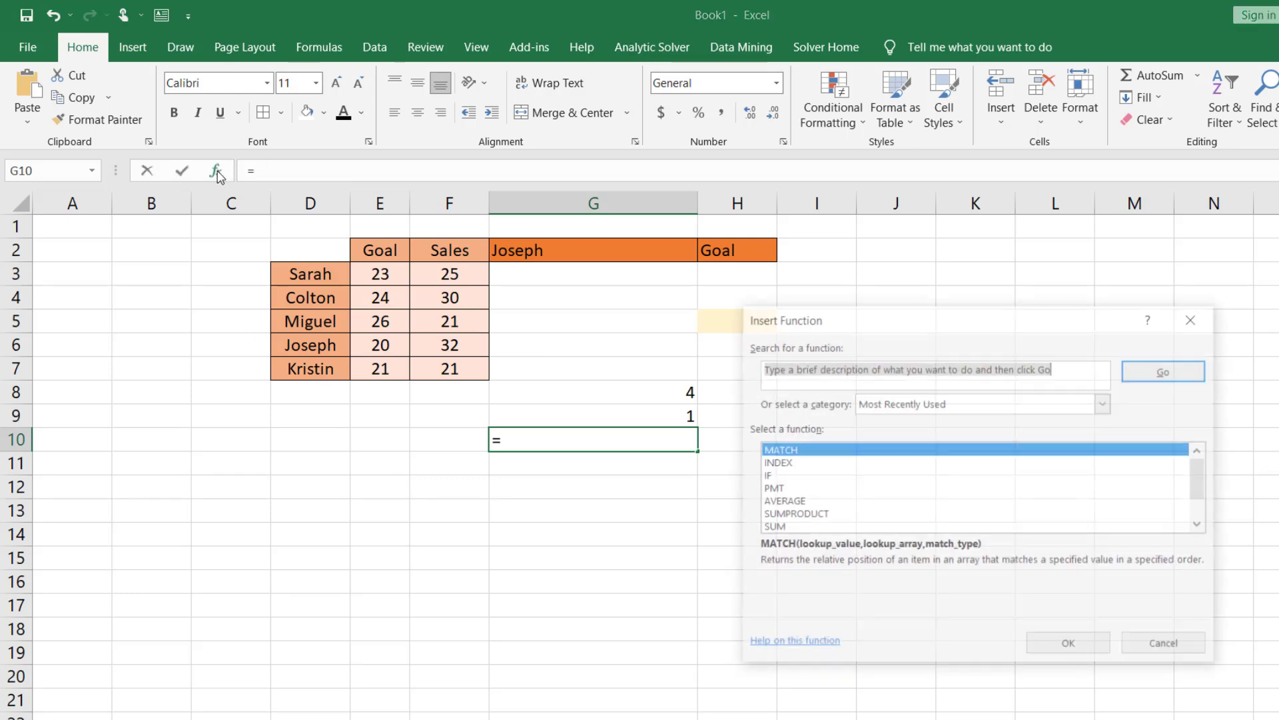
{"action": "left_click", "coordinate": [778, 462]}
{"action": "left_click", "coordinate": [1069, 646]}
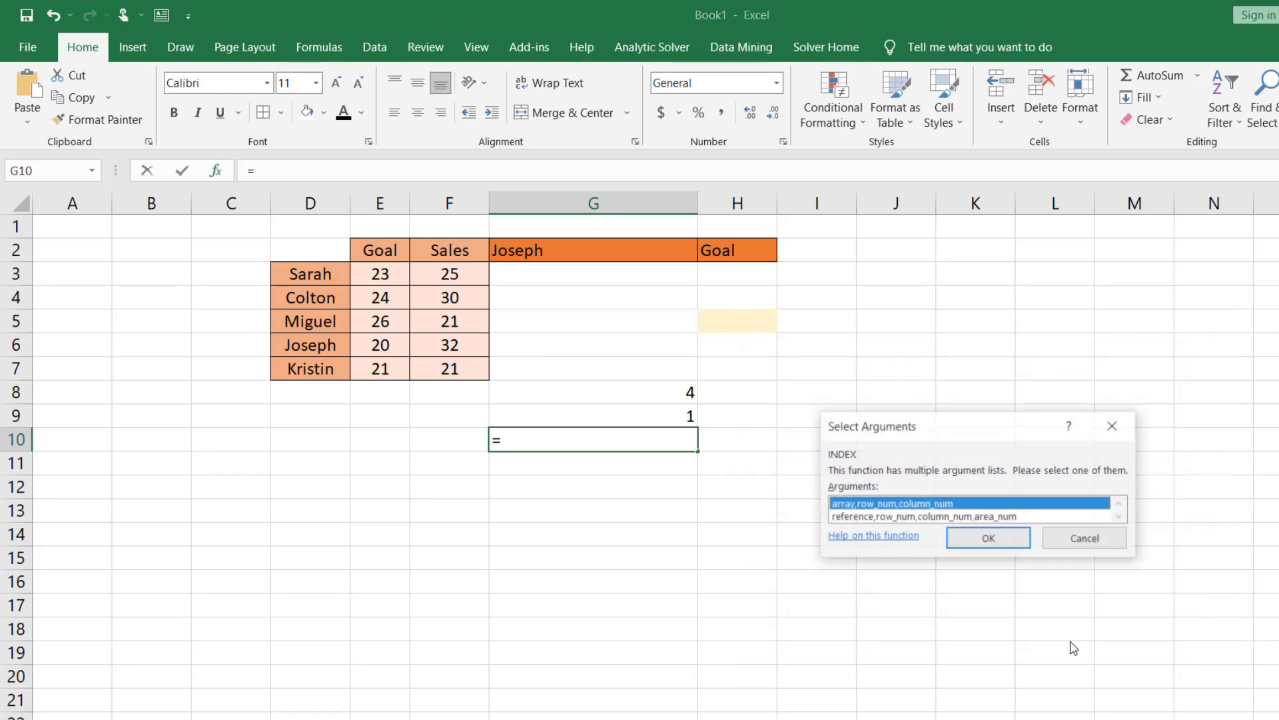
{"action": "left_click", "coordinate": [961, 538]}
{"action": "left_click_drag", "start_coordinate": [893, 374], "coordinate": [921, 304]}
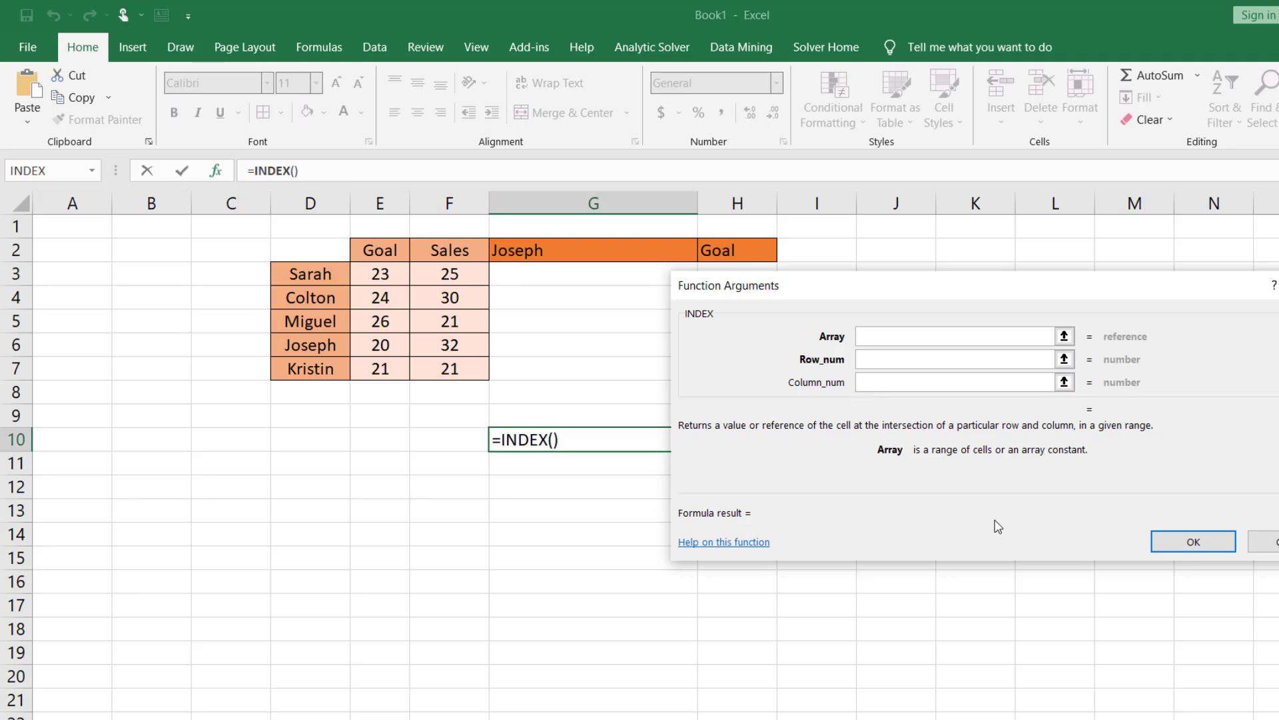
{"action": "left_click_drag", "start_coordinate": [373, 264], "coordinate": [433, 368]}
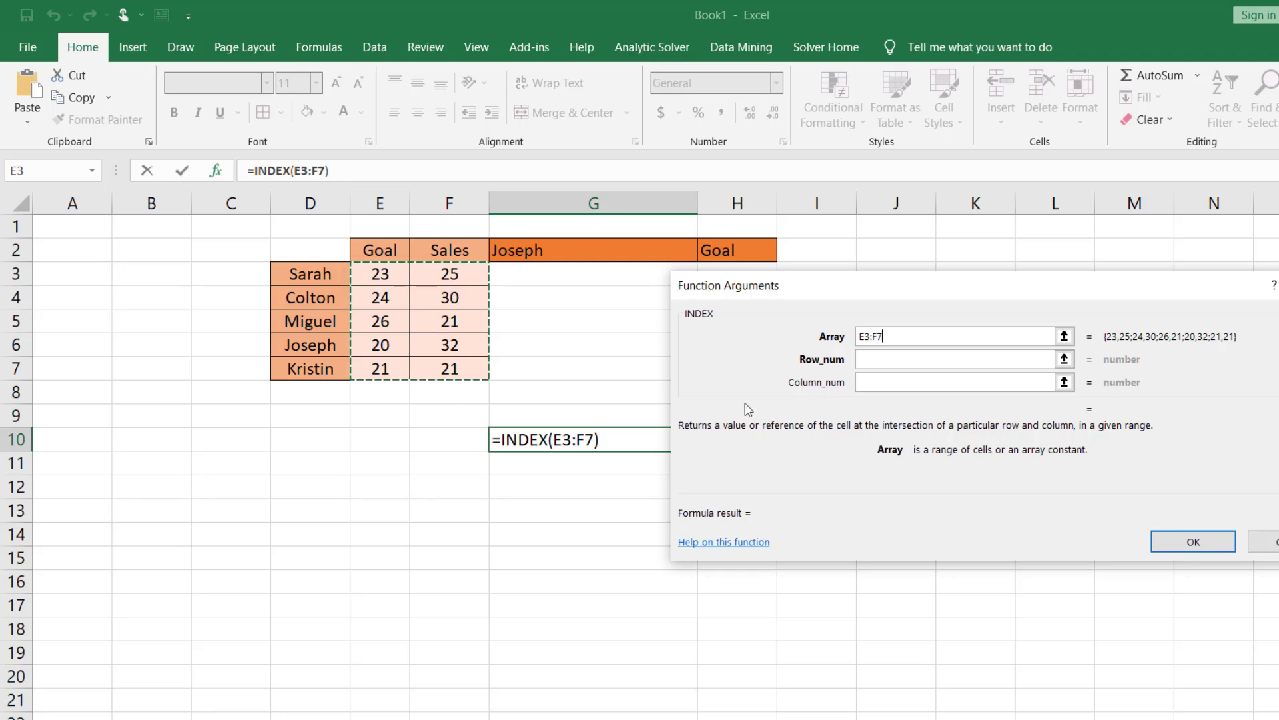
Complete the INDEX function in G10 with row number 4 and column number 1.
{"action": "left_click_drag", "start_coordinate": [912, 290], "coordinate": [979, 251]}
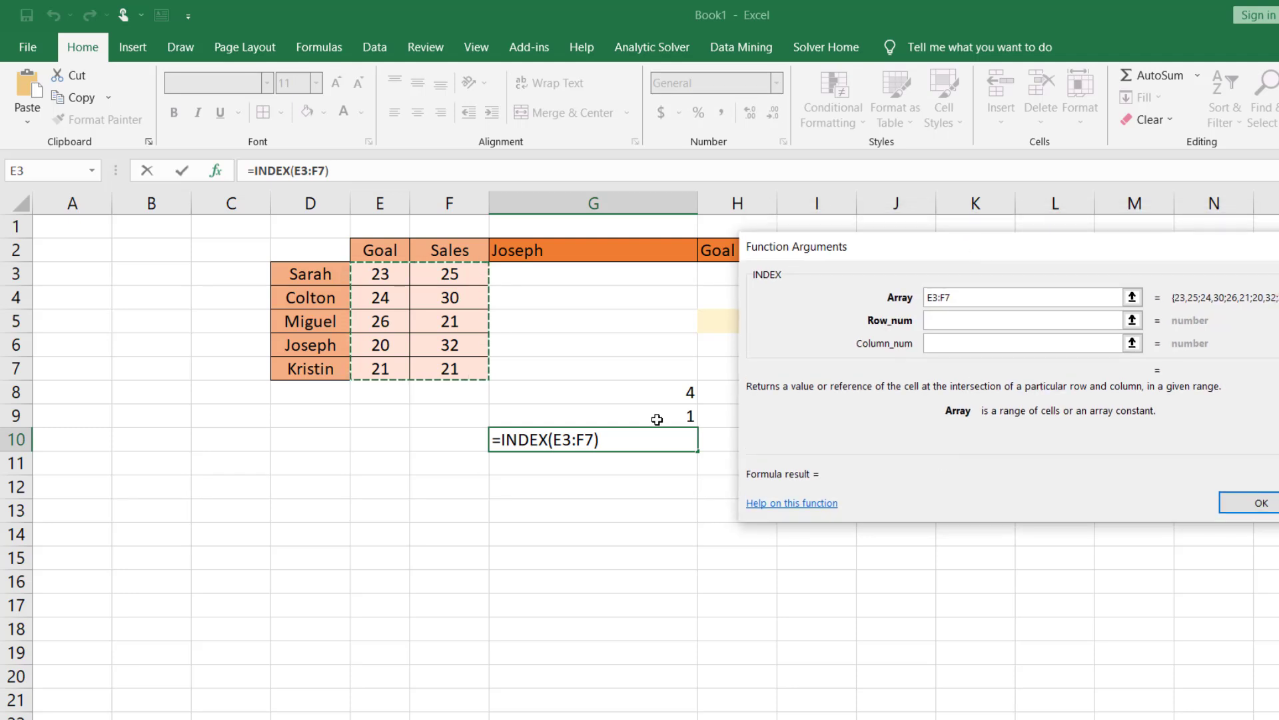
{"action": "left_click", "coordinate": [944, 319]}
{"action": "type", "text": "4"}
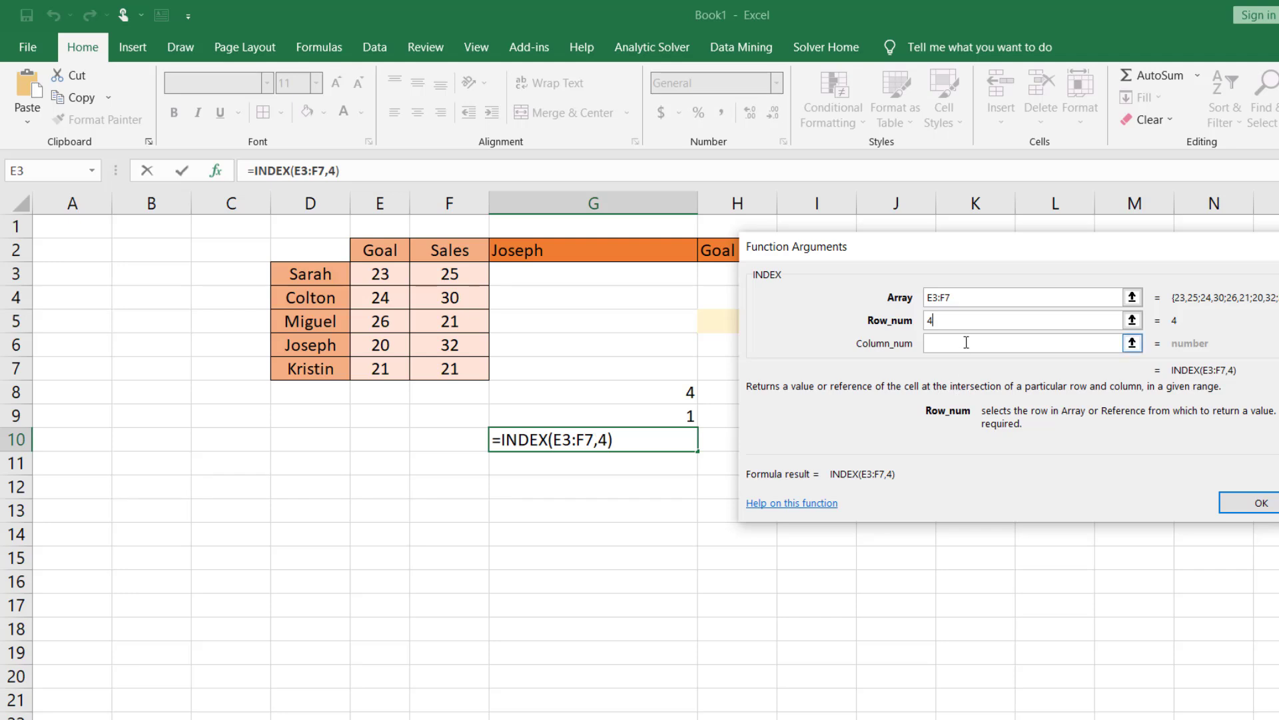
{"action": "left_click", "coordinate": [973, 341]}
{"action": "type", "text": "1"}
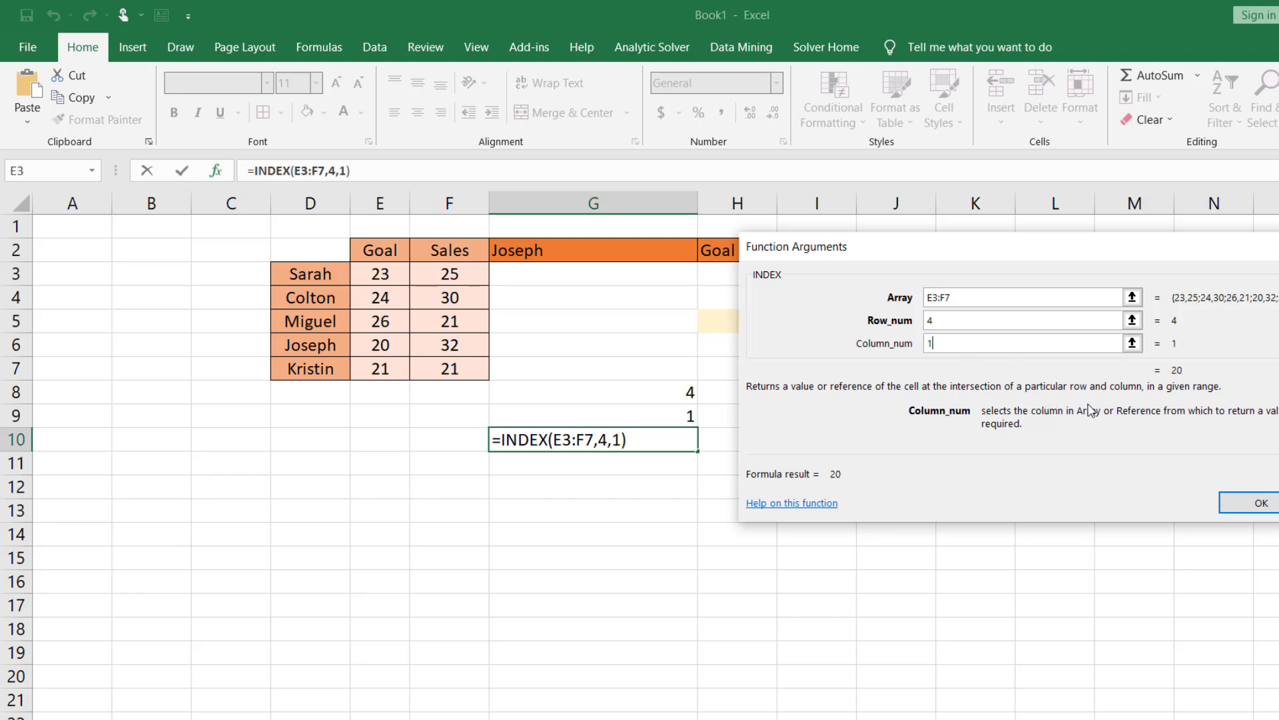
{"action": "left_click", "coordinate": [1246, 502]}
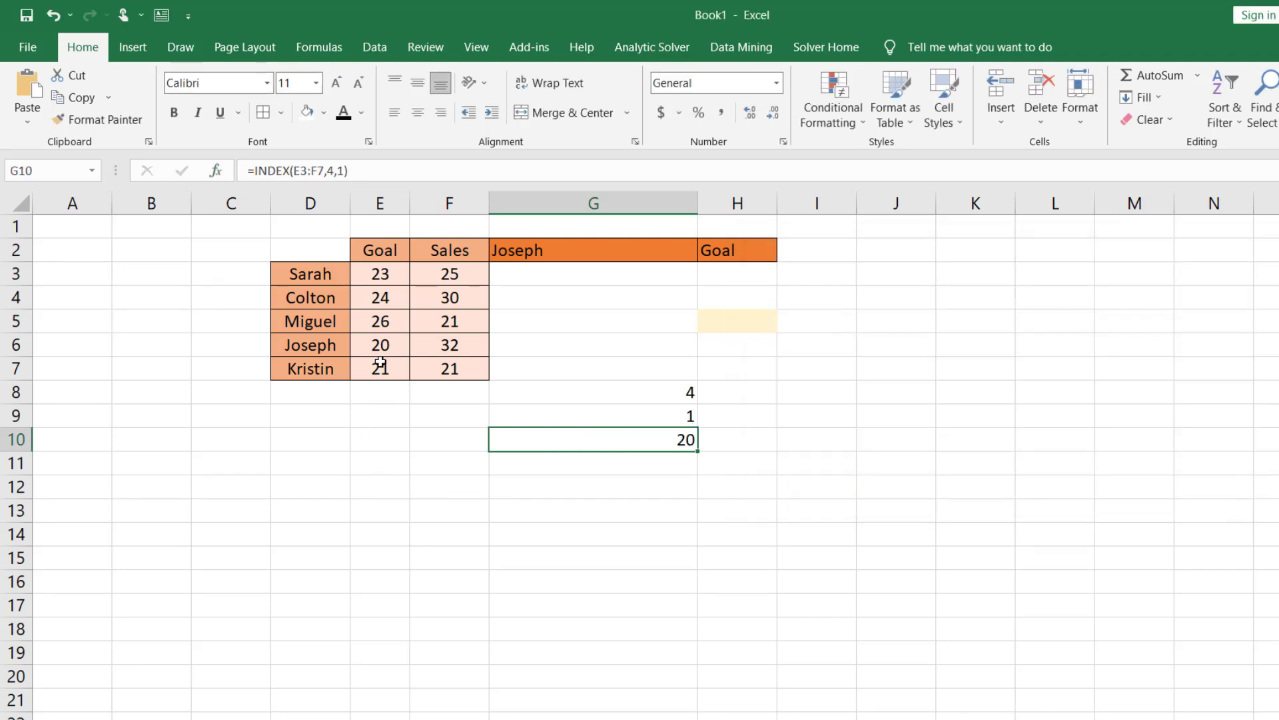
Examine the goal value in E6, the INDEX formula in G10 and the selections in G2 and H2.
{"action": "left_click", "coordinate": [386, 348]}
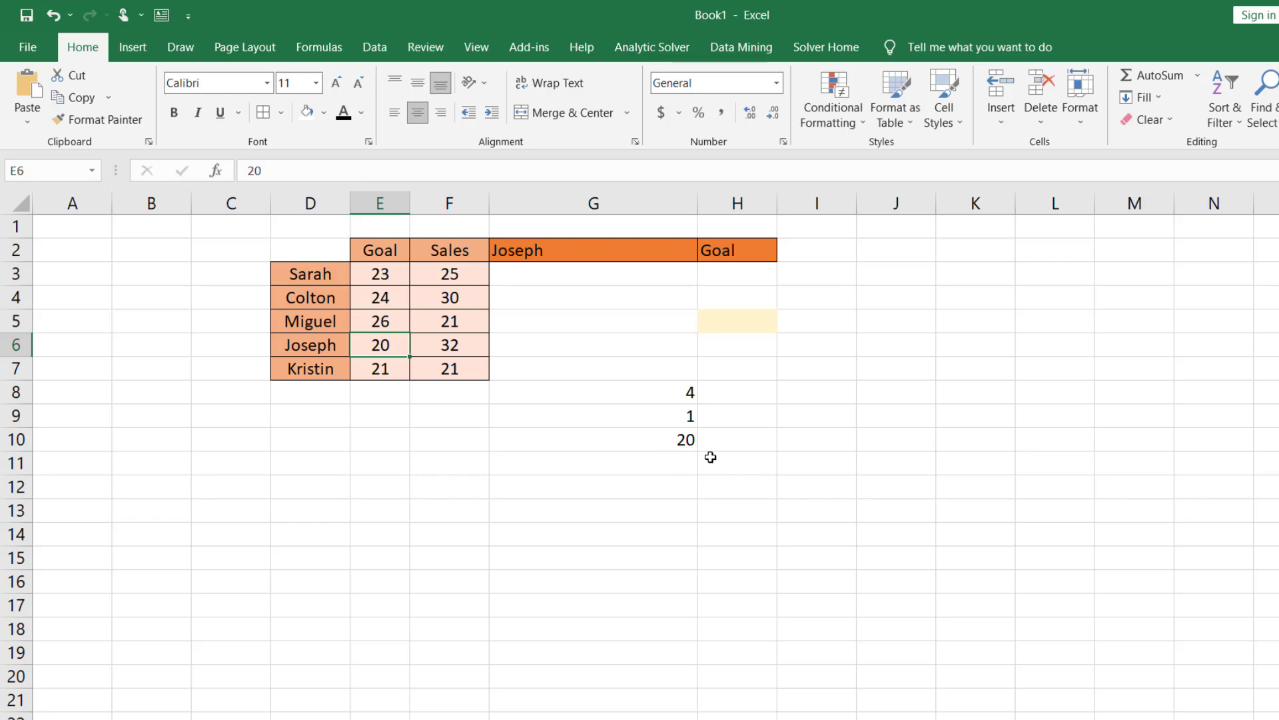
{"action": "left_click_drag", "start_coordinate": [728, 371], "coordinate": [617, 415]}
{"action": "left_click", "coordinate": [971, 520]}
{"action": "left_click", "coordinate": [673, 442]}
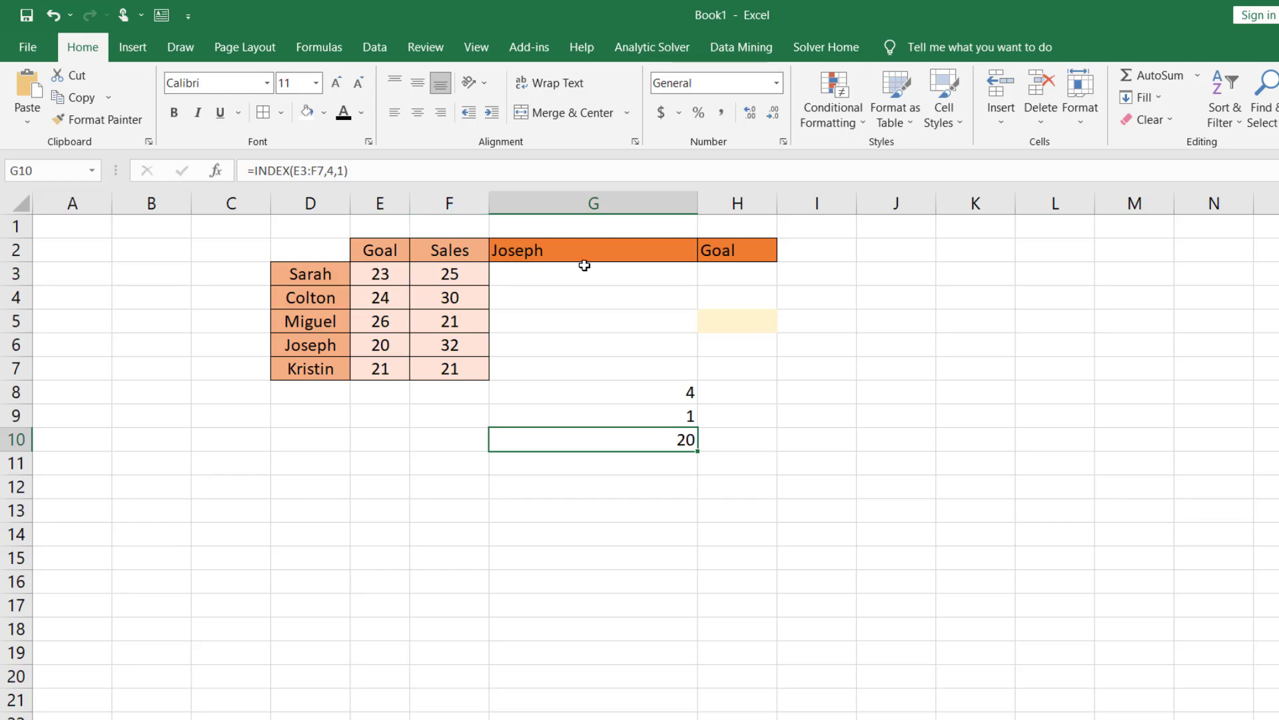
{"action": "left_click", "coordinate": [674, 249]}
{"action": "left_click", "coordinate": [762, 246]}
{"action": "left_click", "coordinate": [651, 257]}
{"action": "left_click", "coordinate": [745, 252]}
{"action": "left_click", "coordinate": [653, 251]}
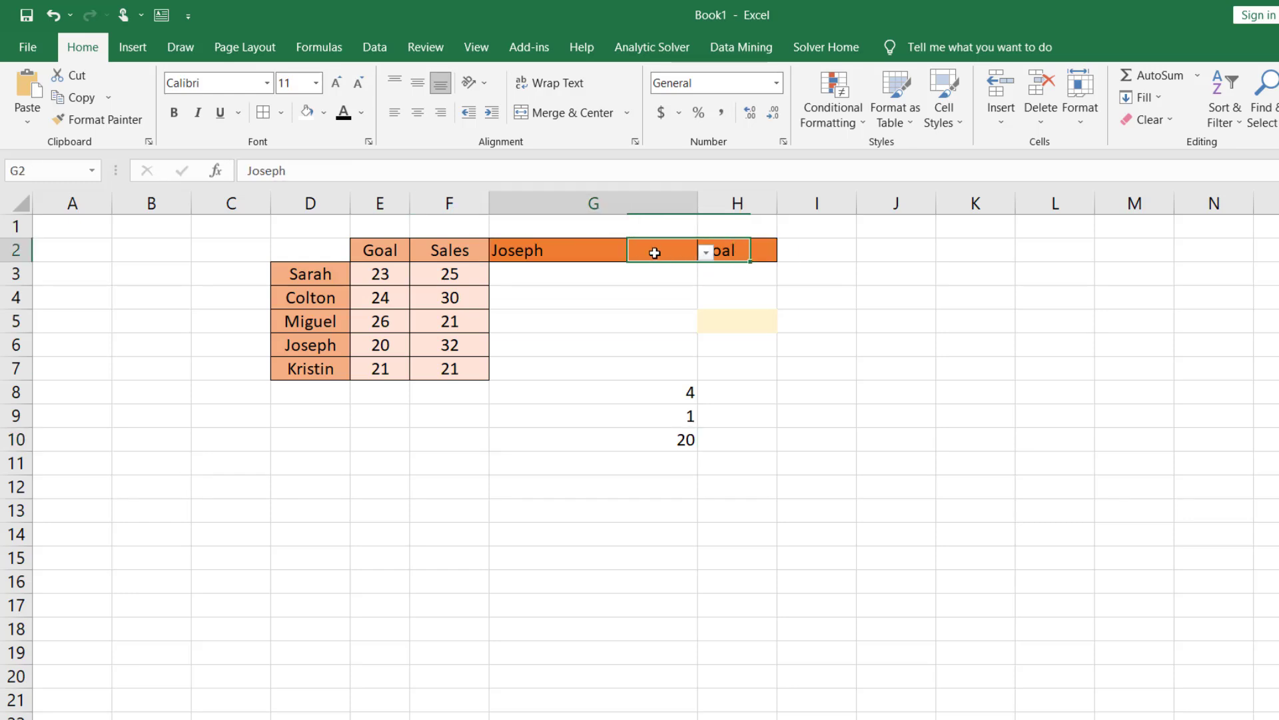
{"action": "left_click", "coordinate": [733, 249]}
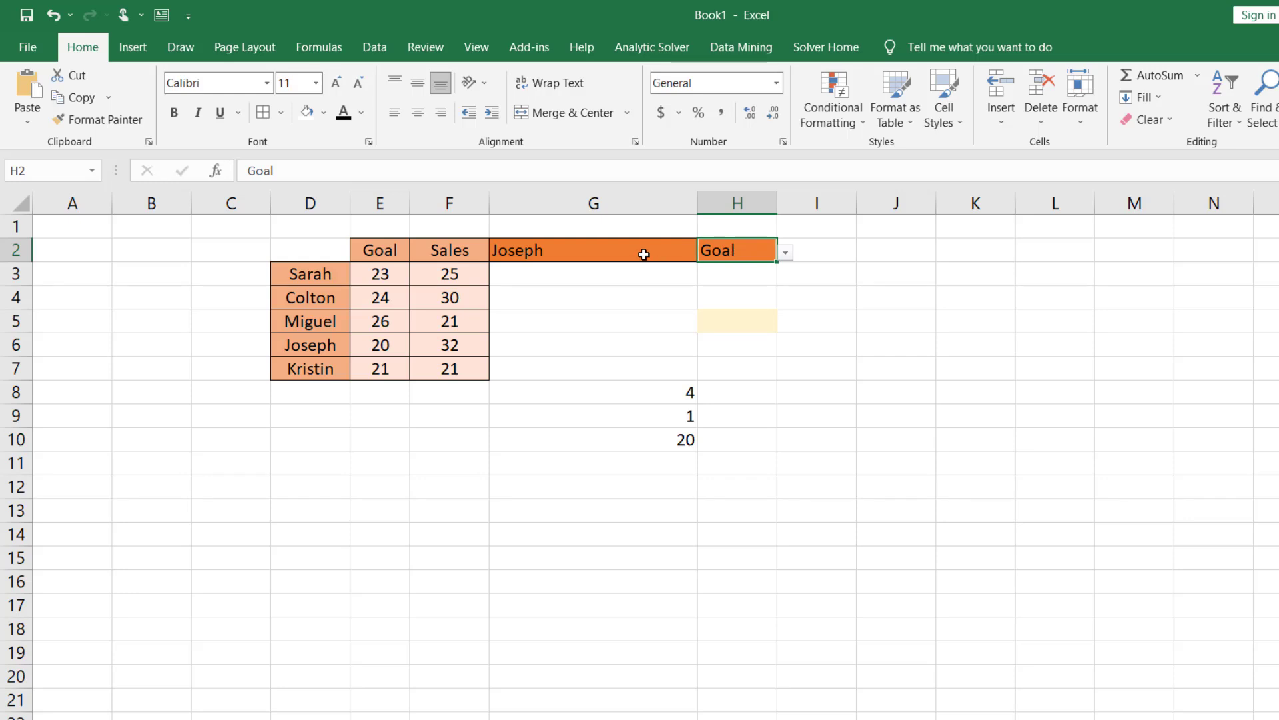
Begin an INDEX formula in cell H5 with E3:F7 as the array argument.
{"action": "left_click", "coordinate": [734, 318]}
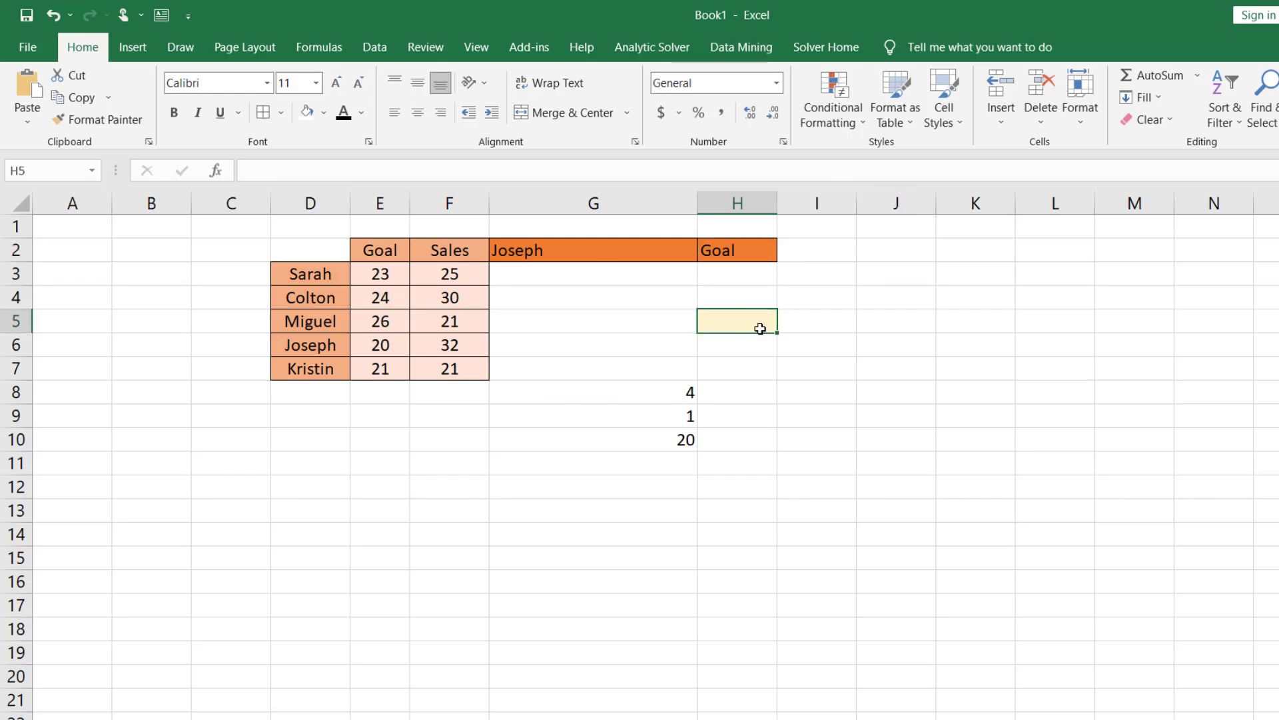
{"action": "type", "text": "="}
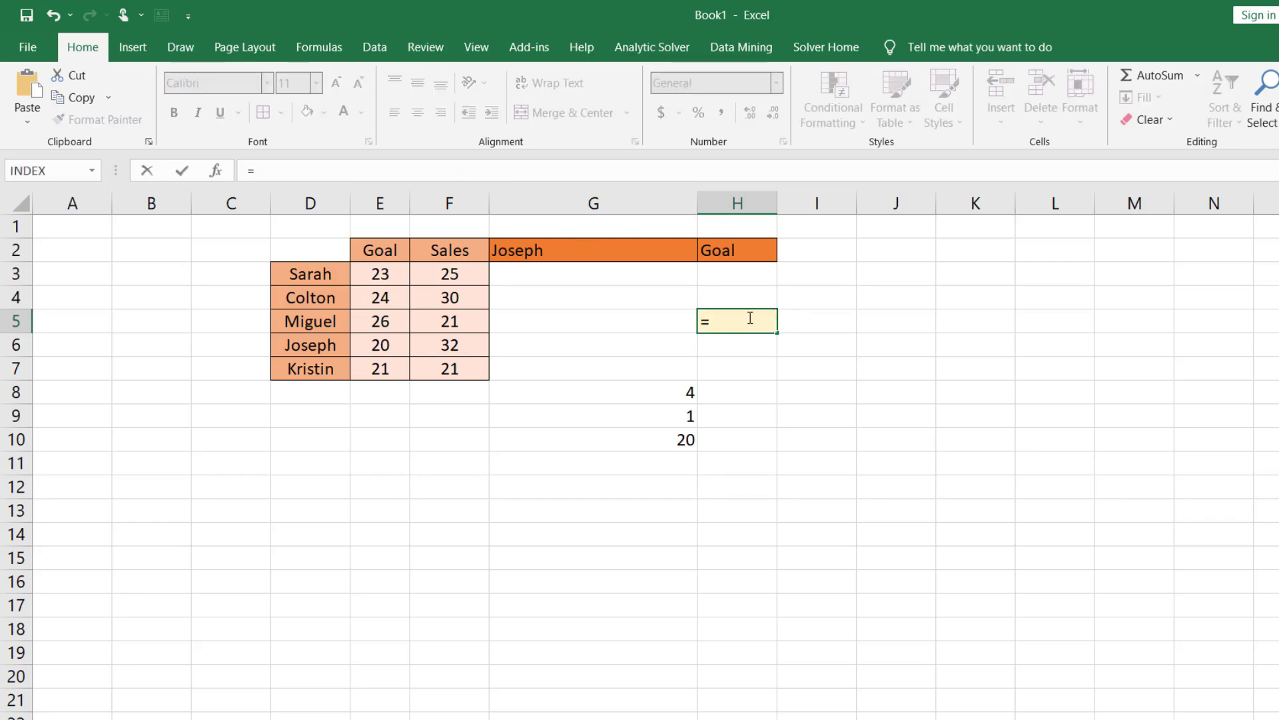
{"action": "type", "text": "ind"}
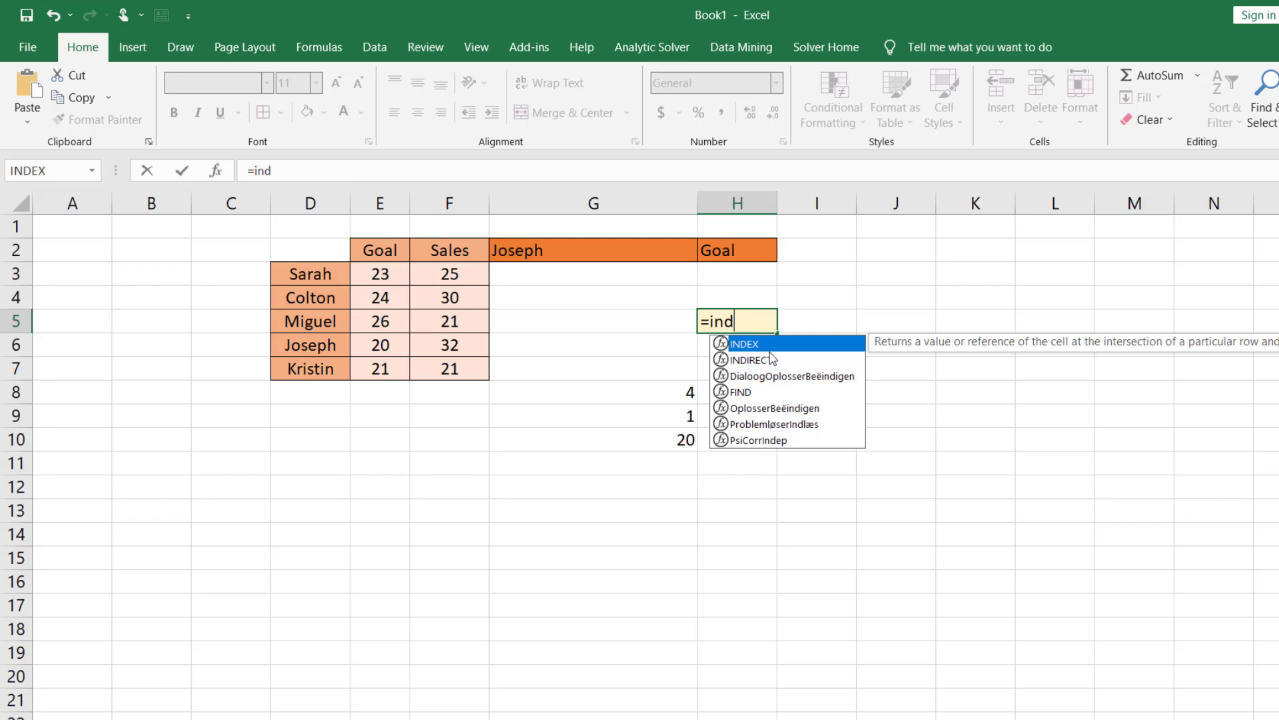
{"action": "key", "text": "Tab"}
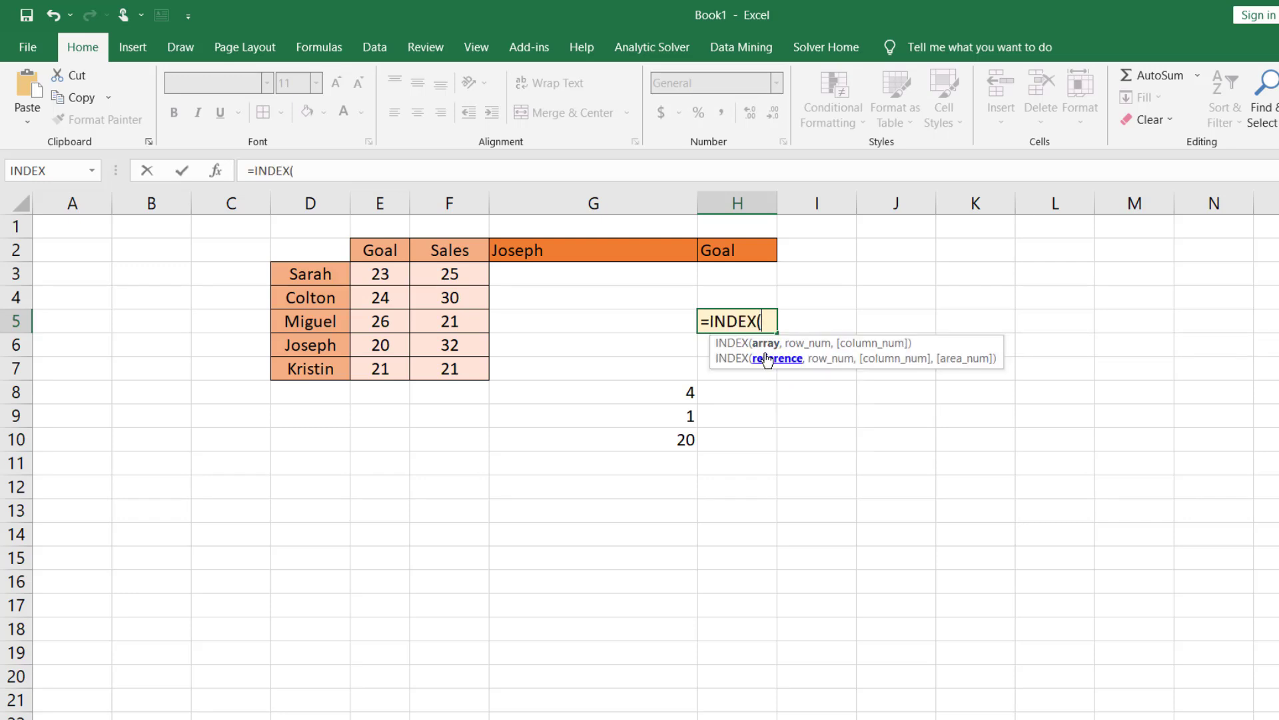
{"action": "left_click", "coordinate": [392, 274]}
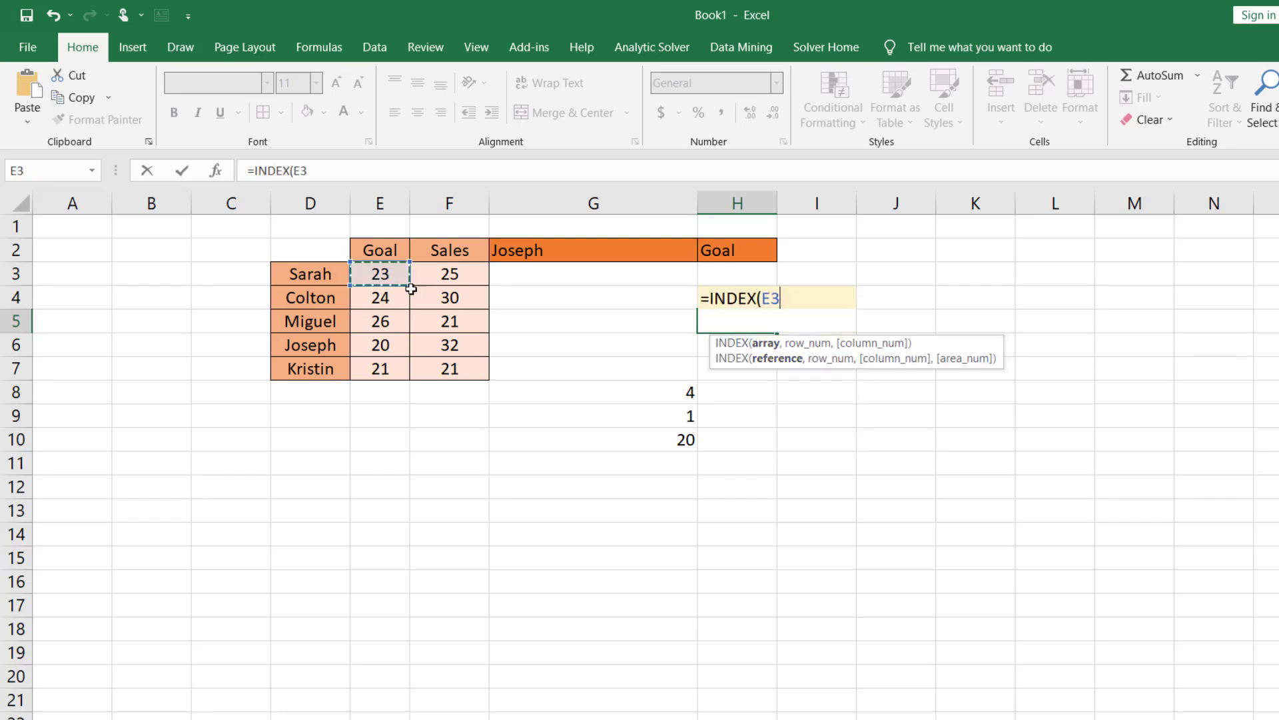
{"action": "left_click_drag", "start_coordinate": [411, 288], "coordinate": [449, 369]}
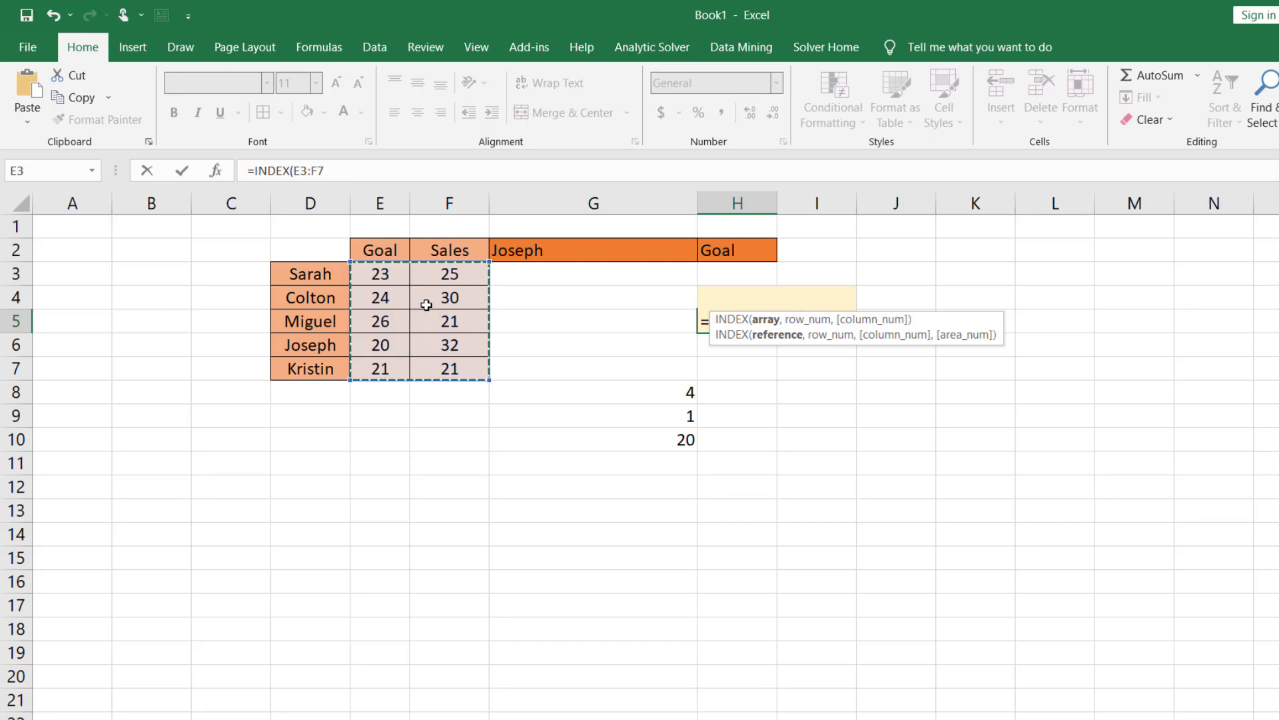
{"action": "type", "text": ","}
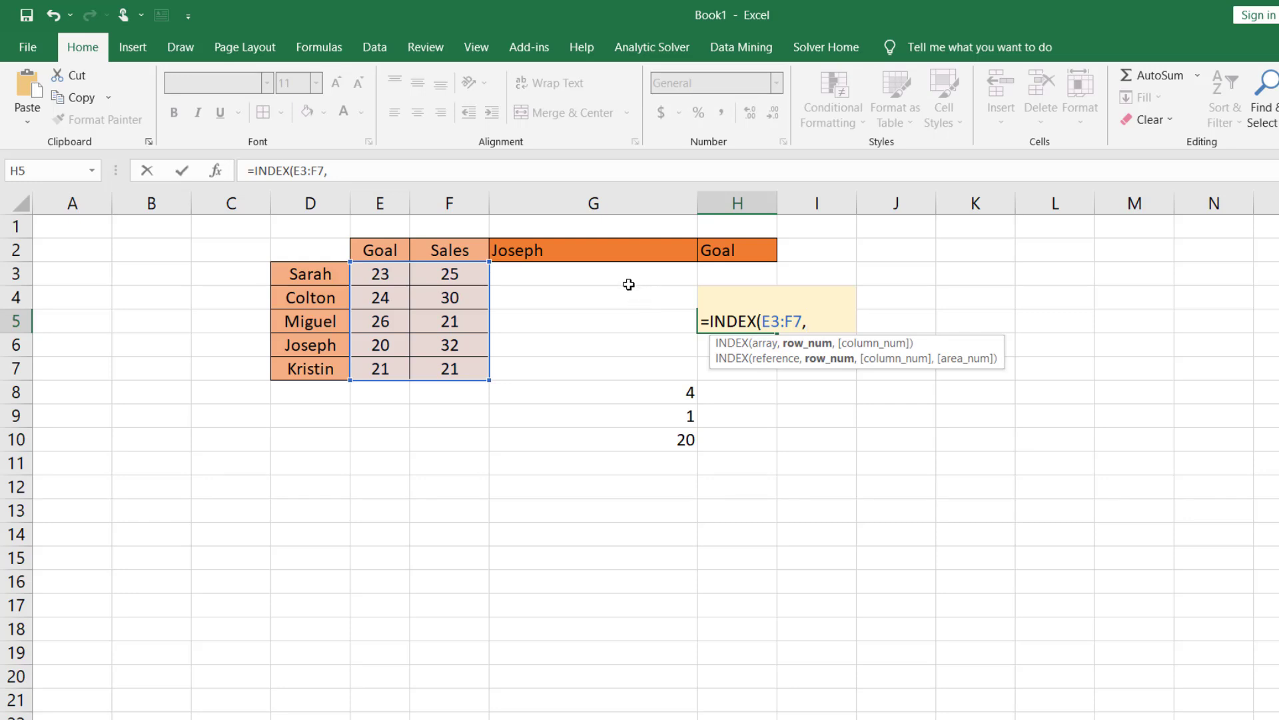
Nest a MATCH function as the row number in the H5 formula, looking up G2 in D3:D7.
{"action": "type", "text": "ma"}
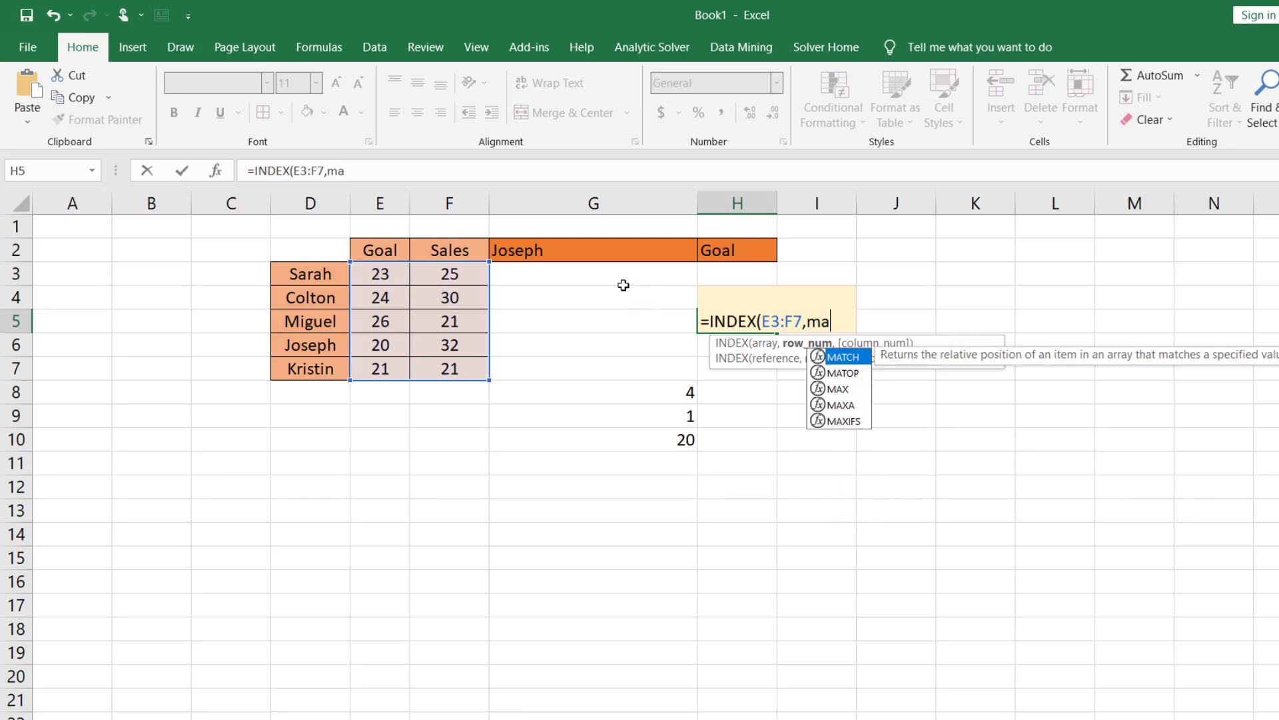
{"action": "double_click", "coordinate": [843, 358]}
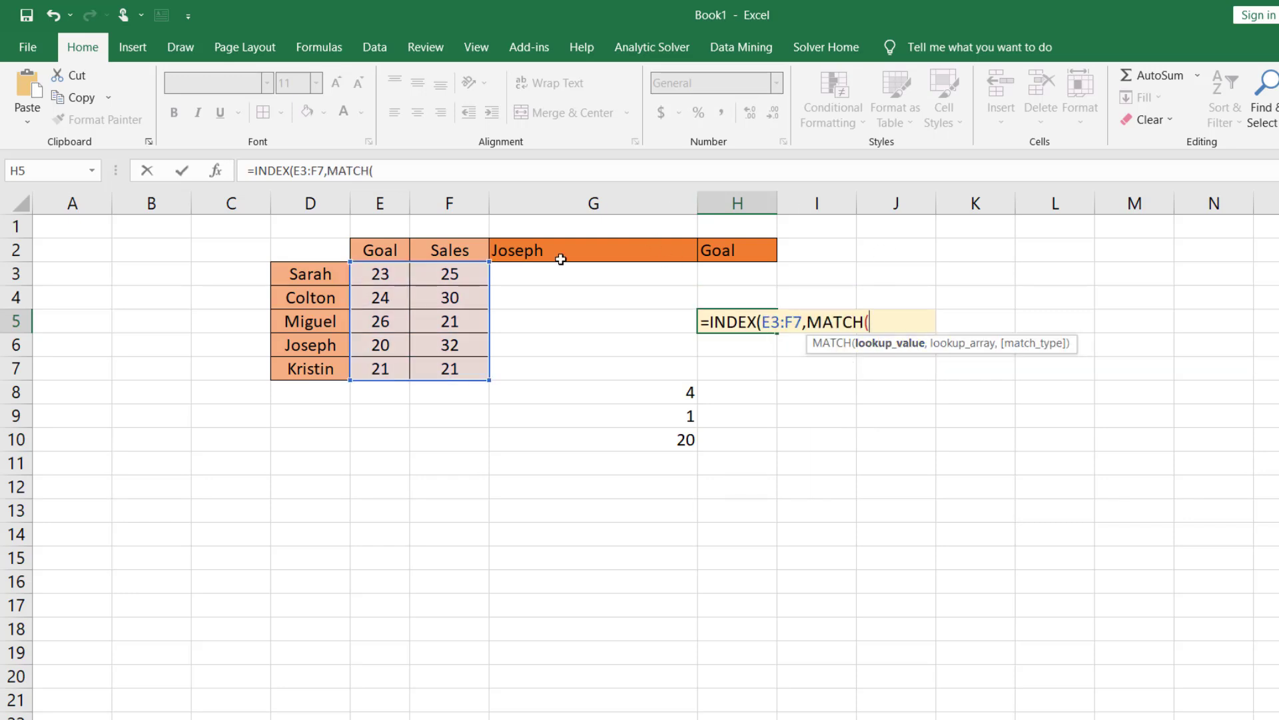
{"action": "left_click", "coordinate": [600, 256]}
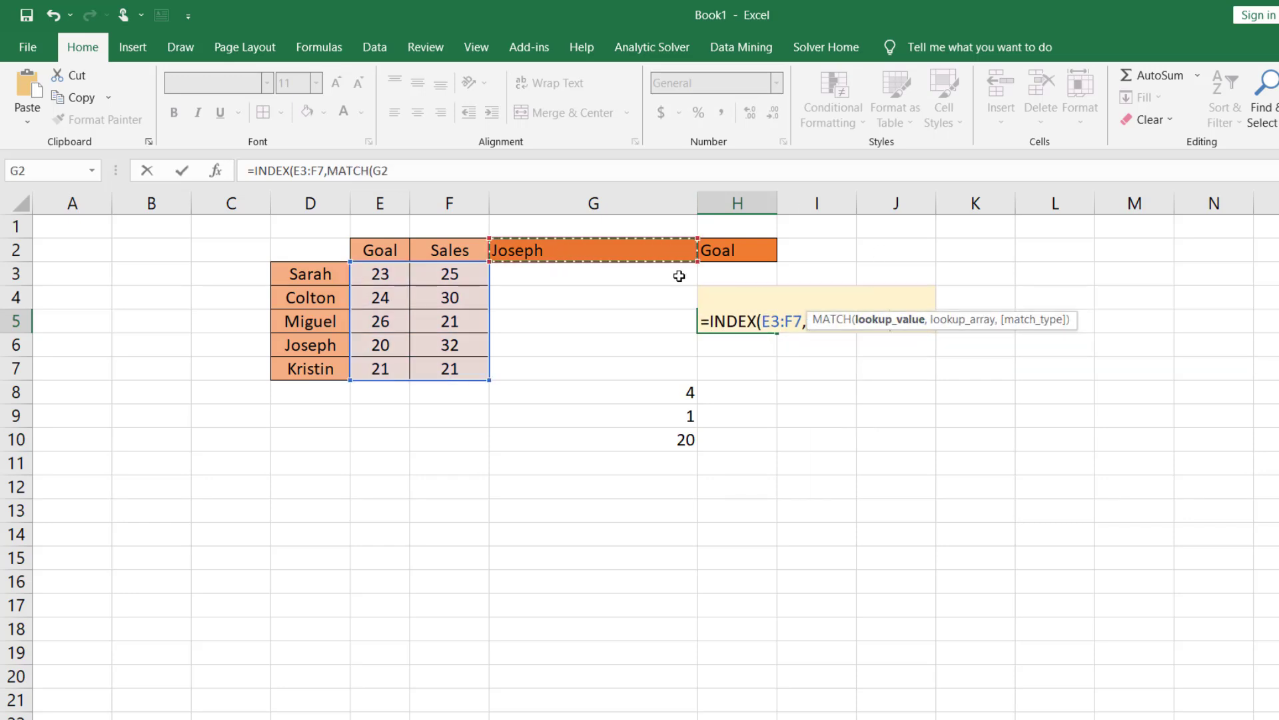
{"action": "type", "text": ","}
{"action": "left_click_drag", "start_coordinate": [310, 274], "coordinate": [313, 372]}
{"action": "type", "text": ")"}
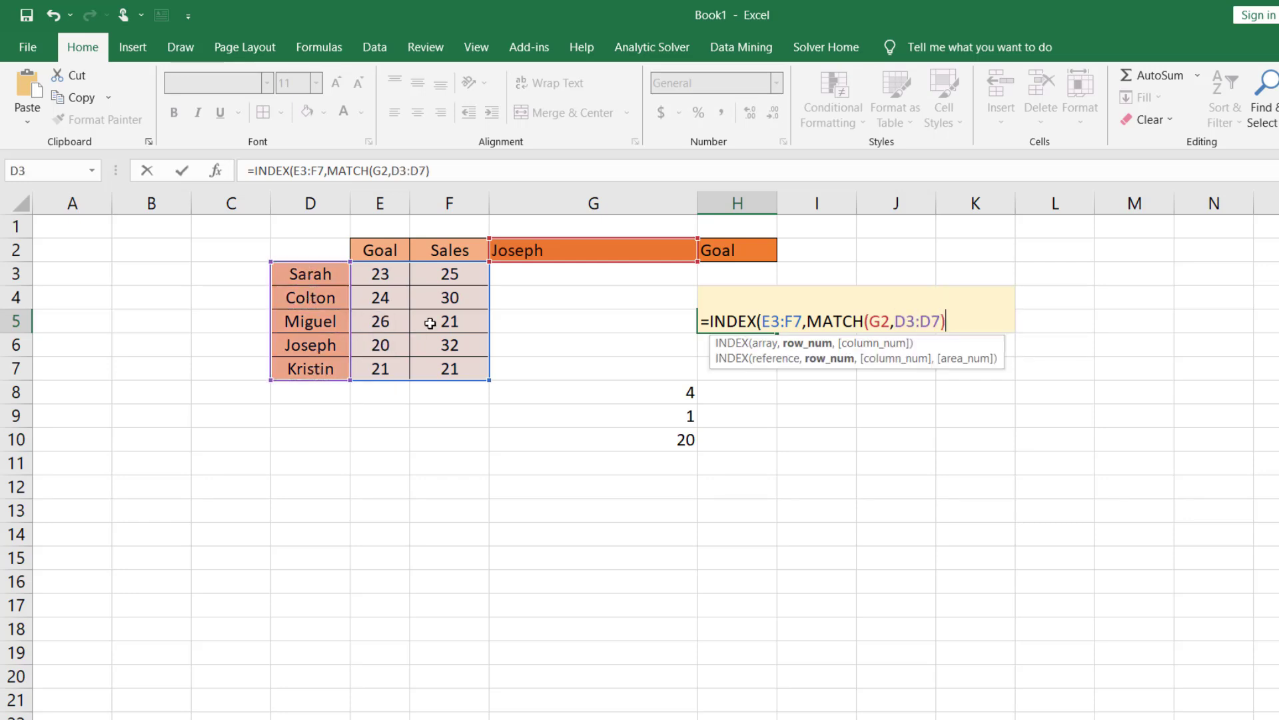
Nest a second MATCH function as the column number in the H5 formula, looking up H2 in E2:F2.
{"action": "type", "text": ","}
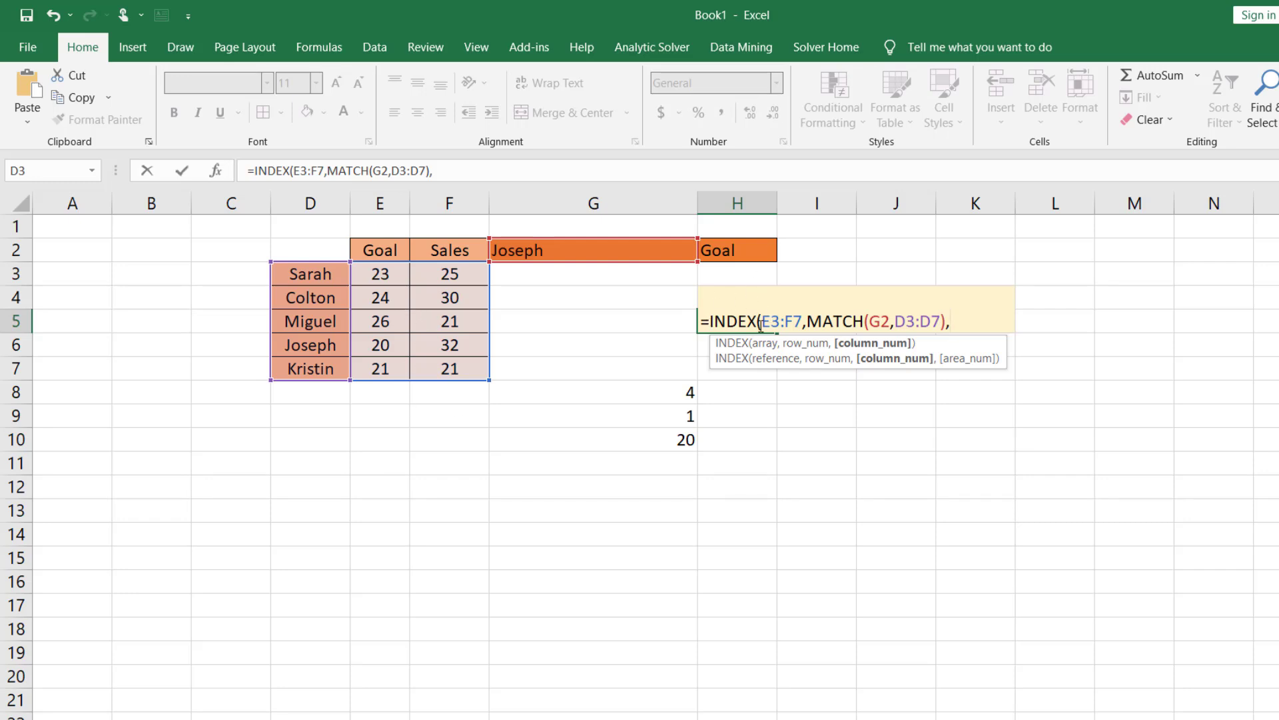
{"action": "type", "text": "mat"}
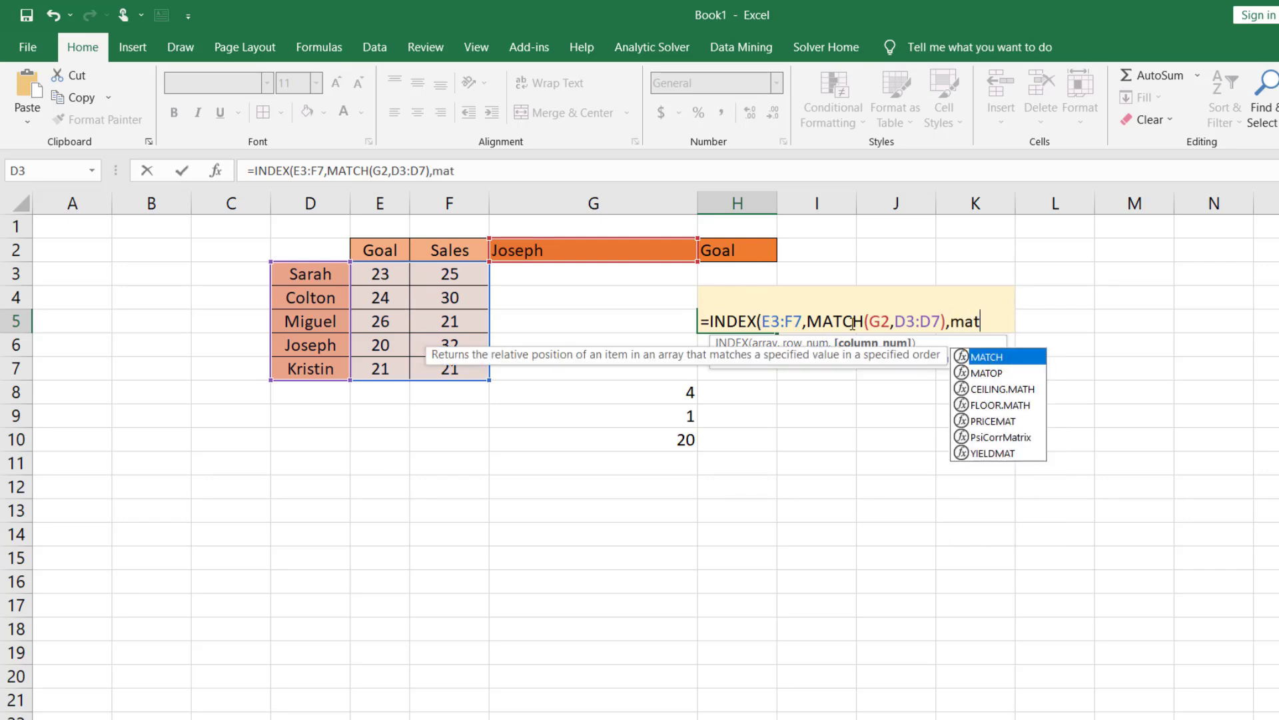
{"action": "key", "text": "Tab"}
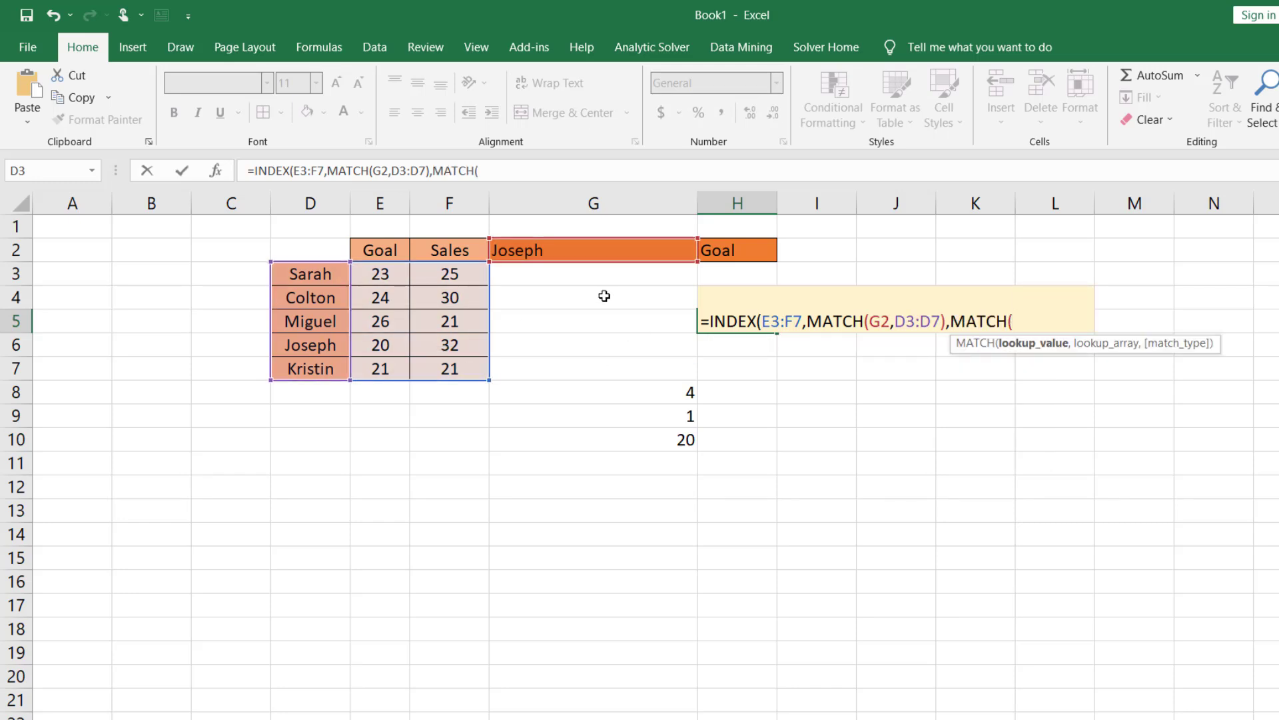
{"action": "left_click", "coordinate": [723, 253]}
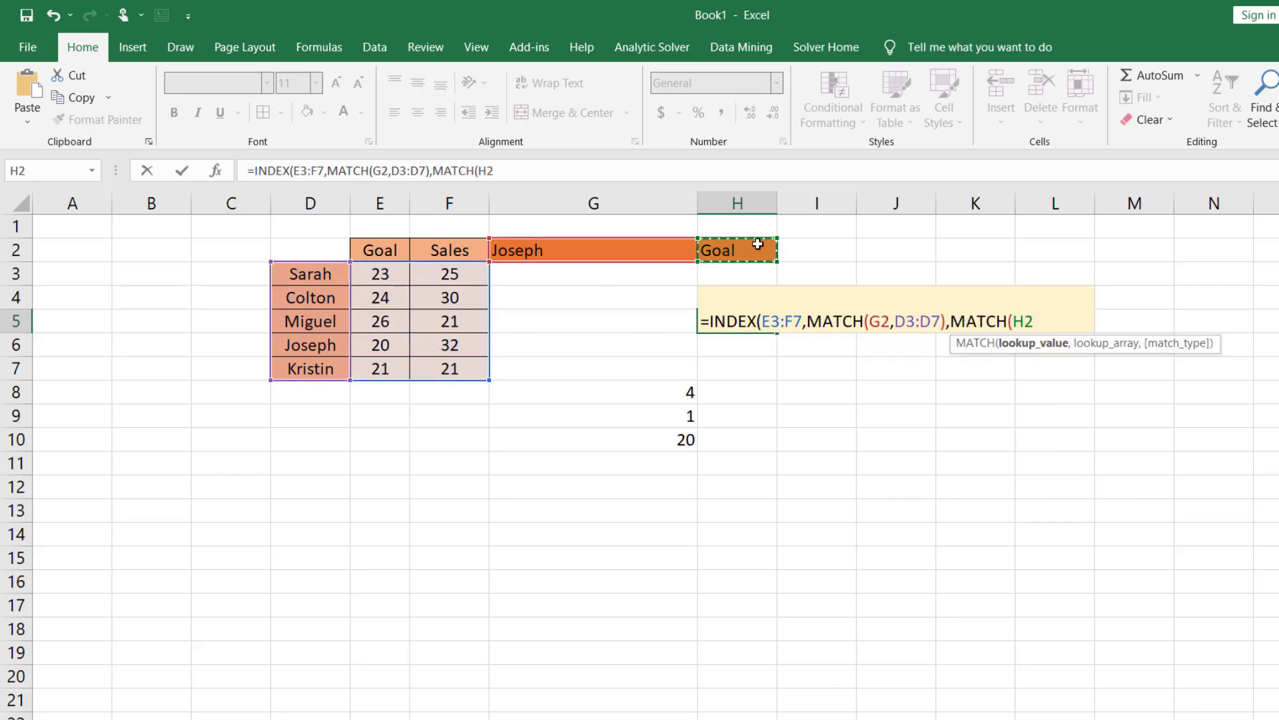
{"action": "type", "text": ","}
{"action": "left_click_drag", "start_coordinate": [394, 251], "coordinate": [429, 257]}
{"action": "type", "text": ")"}
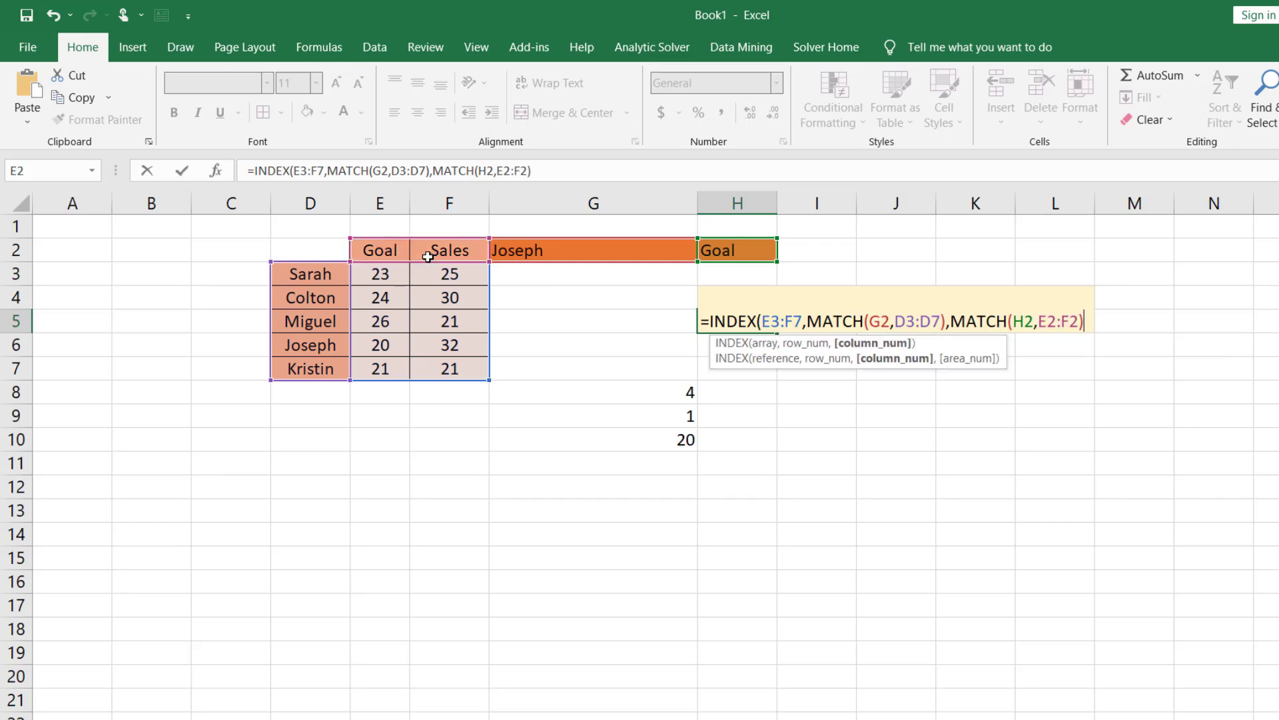
Try to enter the H5 formula, decline the suggested correction and add the missing closing parenthesis for INDEX.
{"action": "key", "text": "Return"}
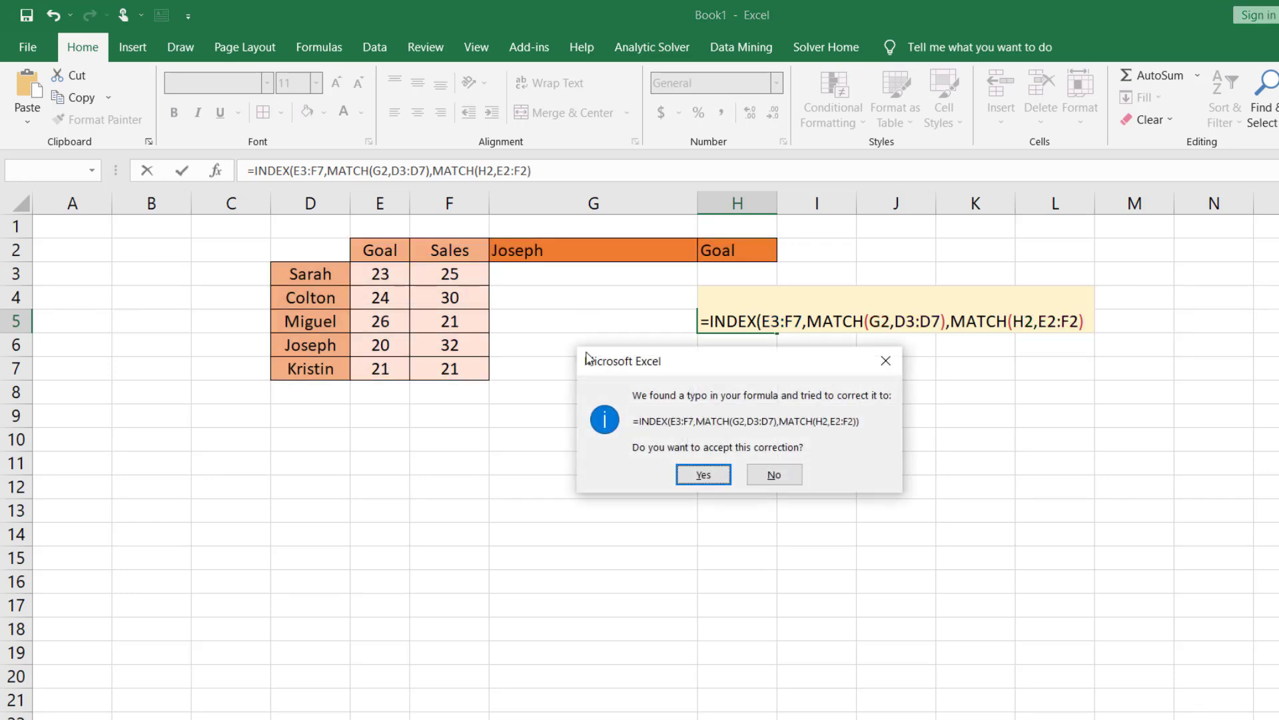
{"action": "left_click", "coordinate": [887, 361]}
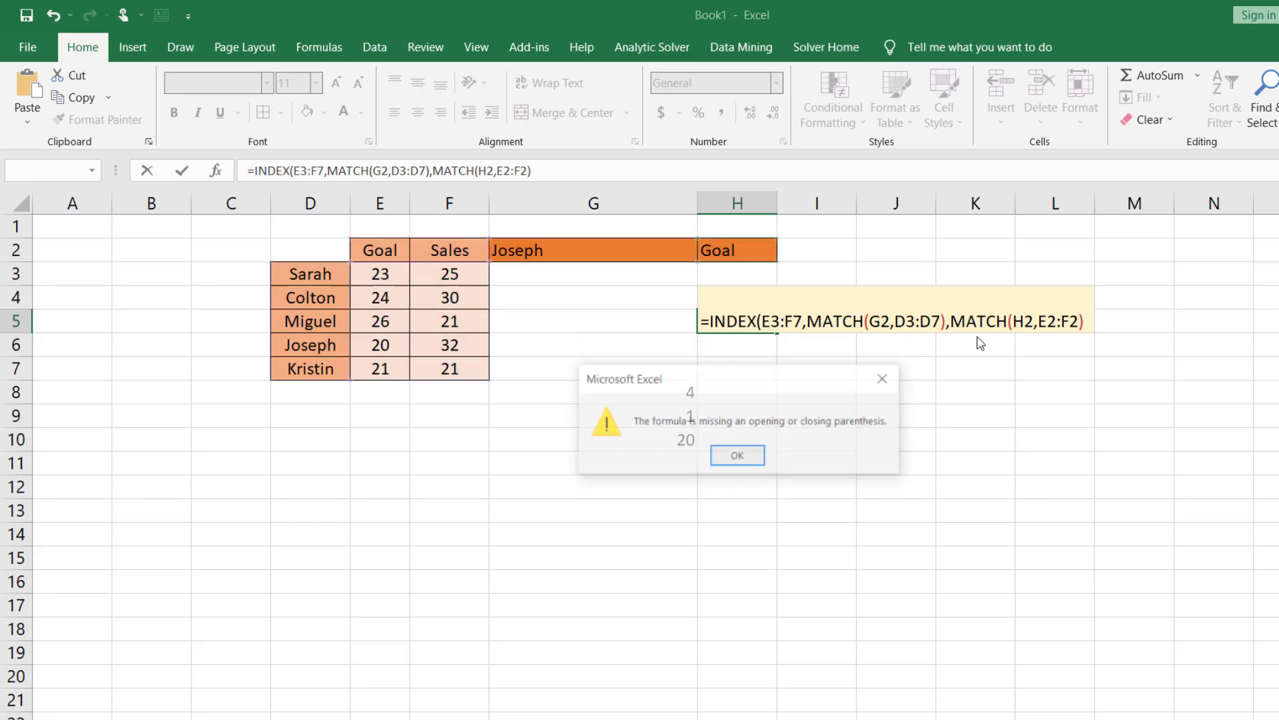
{"action": "left_click", "coordinate": [736, 456]}
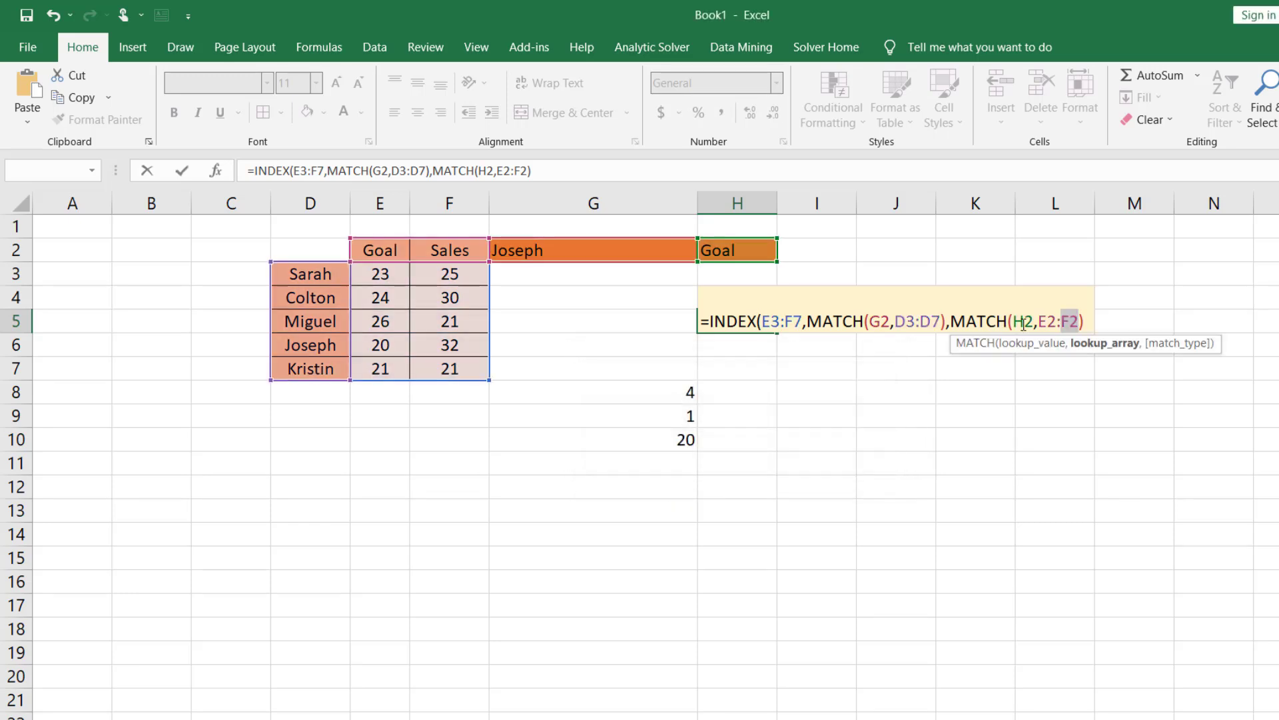
{"action": "type", "text": ")"}
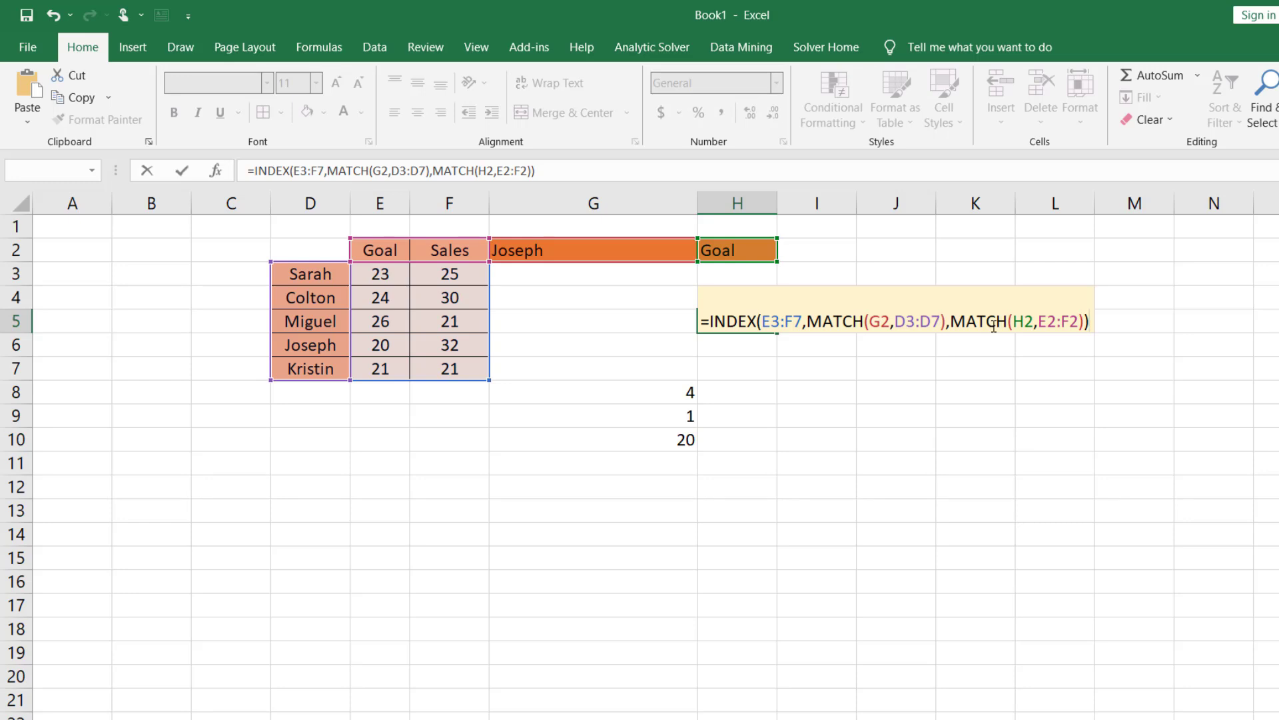
Add match type 0 for an exact match to the first MATCH function in the H5 formula.
{"action": "left_click", "coordinate": [940, 322]}
{"action": "type", "text": ",0"}
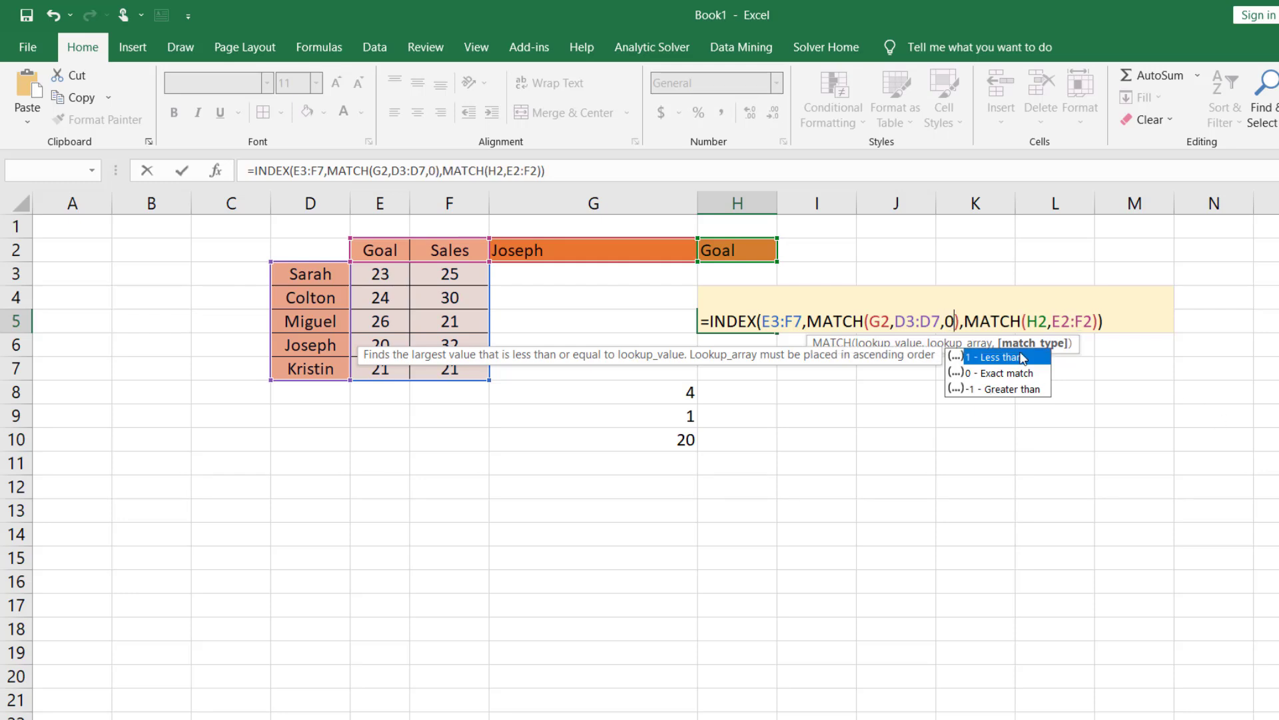
{"action": "double_click", "coordinate": [1015, 375]}
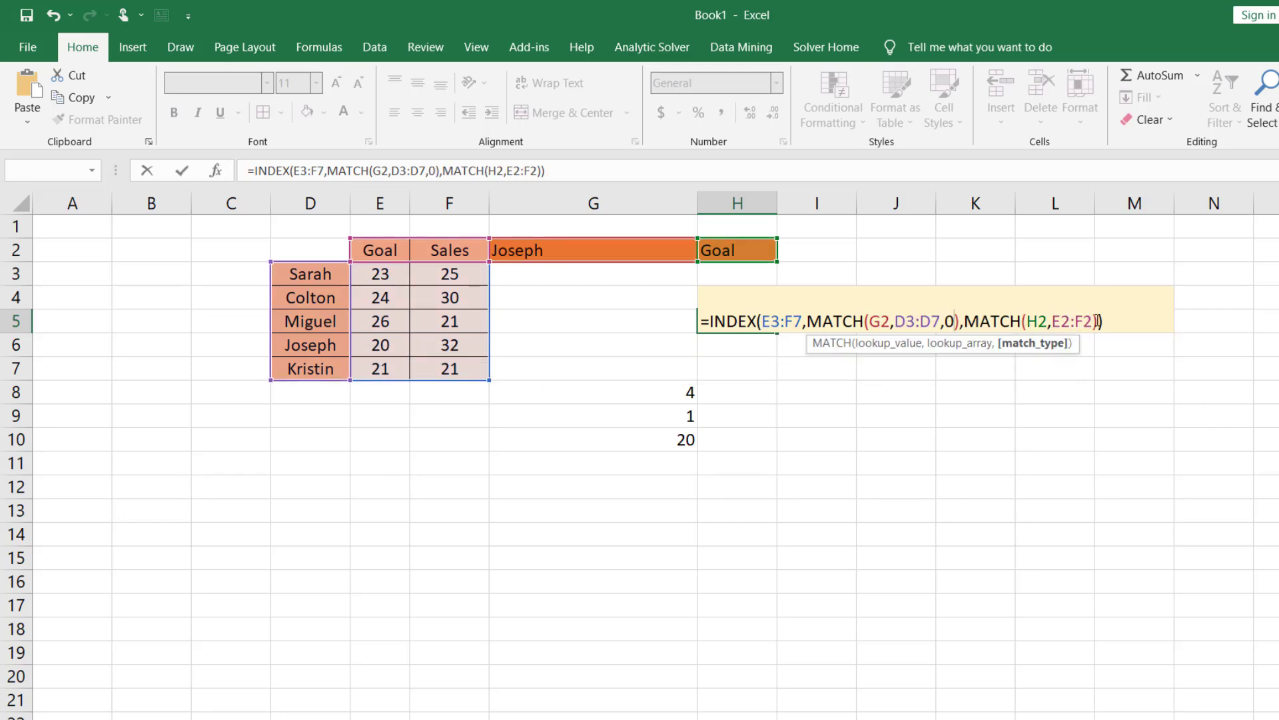
Add match type 0 for an exact match to the second MATCH function and enter the H5 formula.
{"action": "type", "text": ",0"}
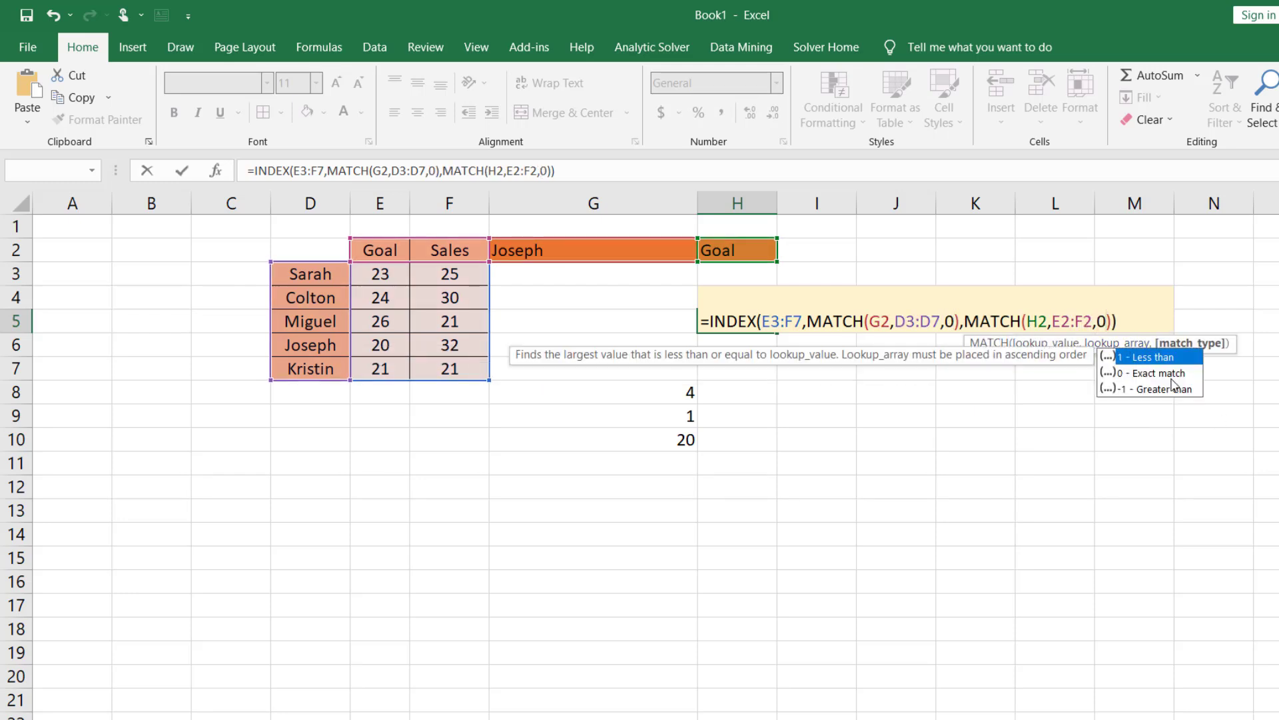
{"action": "double_click", "coordinate": [1173, 374]}
{"action": "left_click", "coordinate": [1134, 307]}
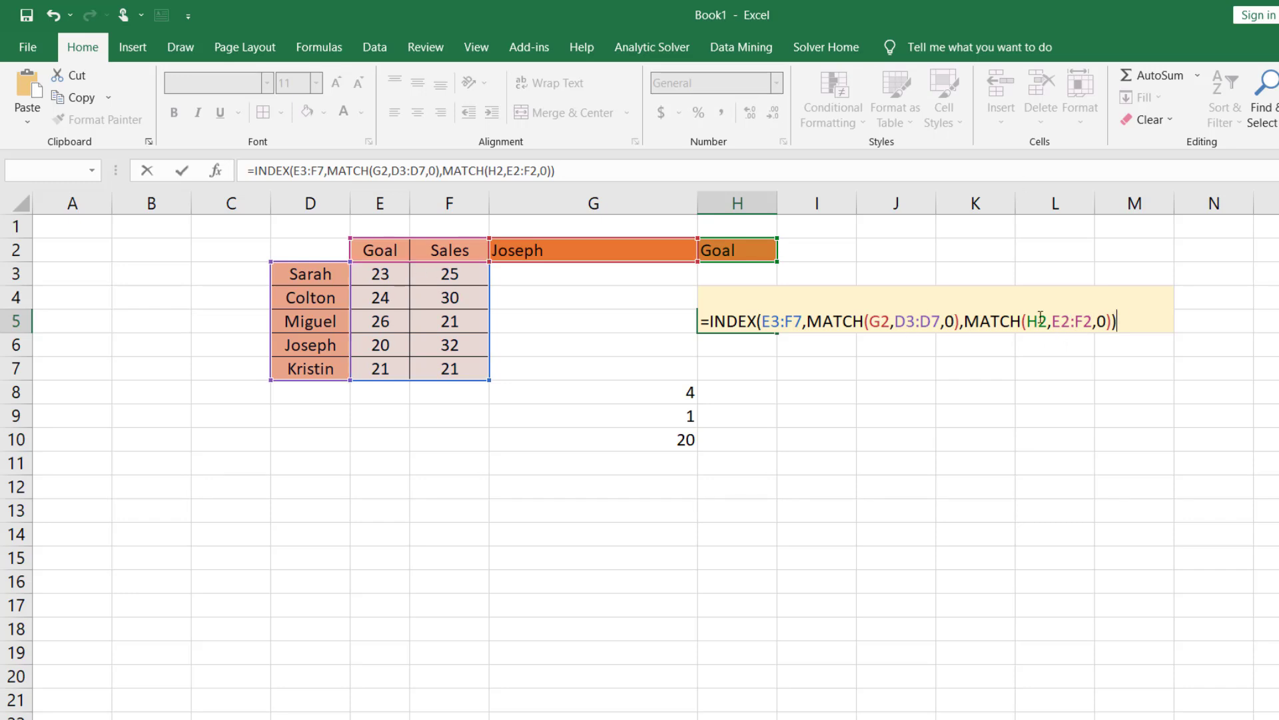
{"action": "key", "text": "Return"}
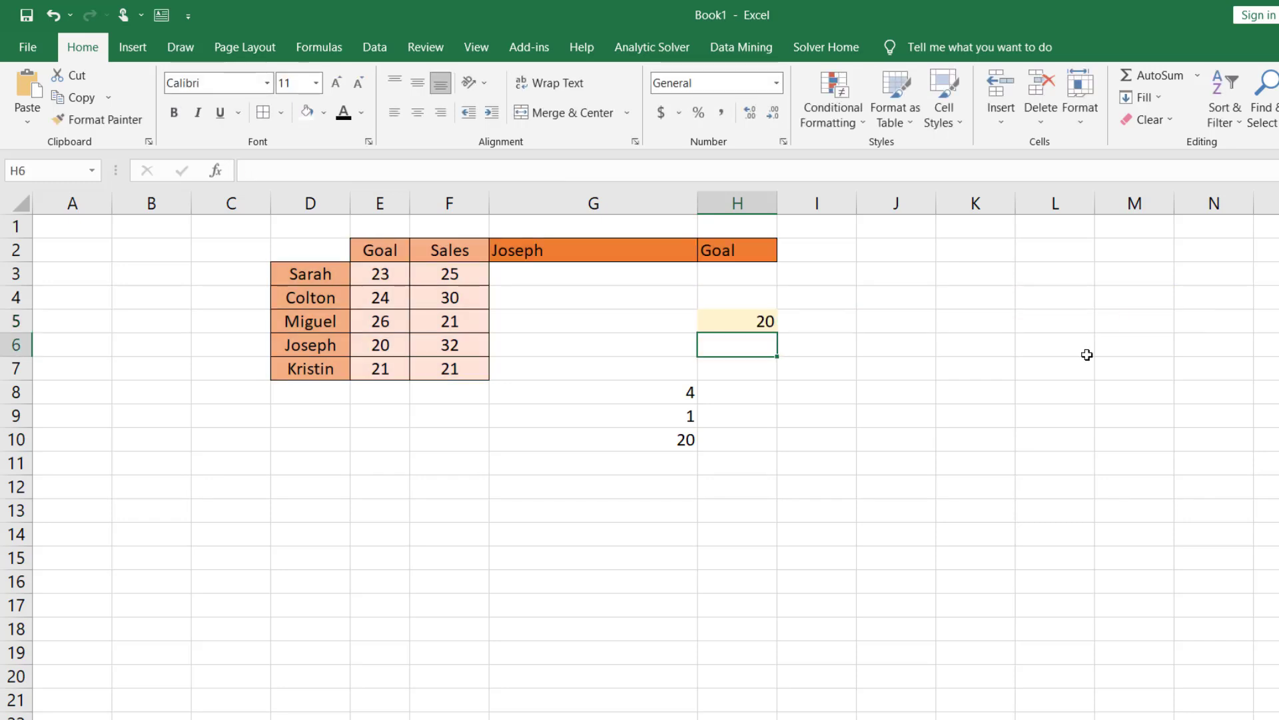
{"action": "left_click", "coordinate": [751, 324]}
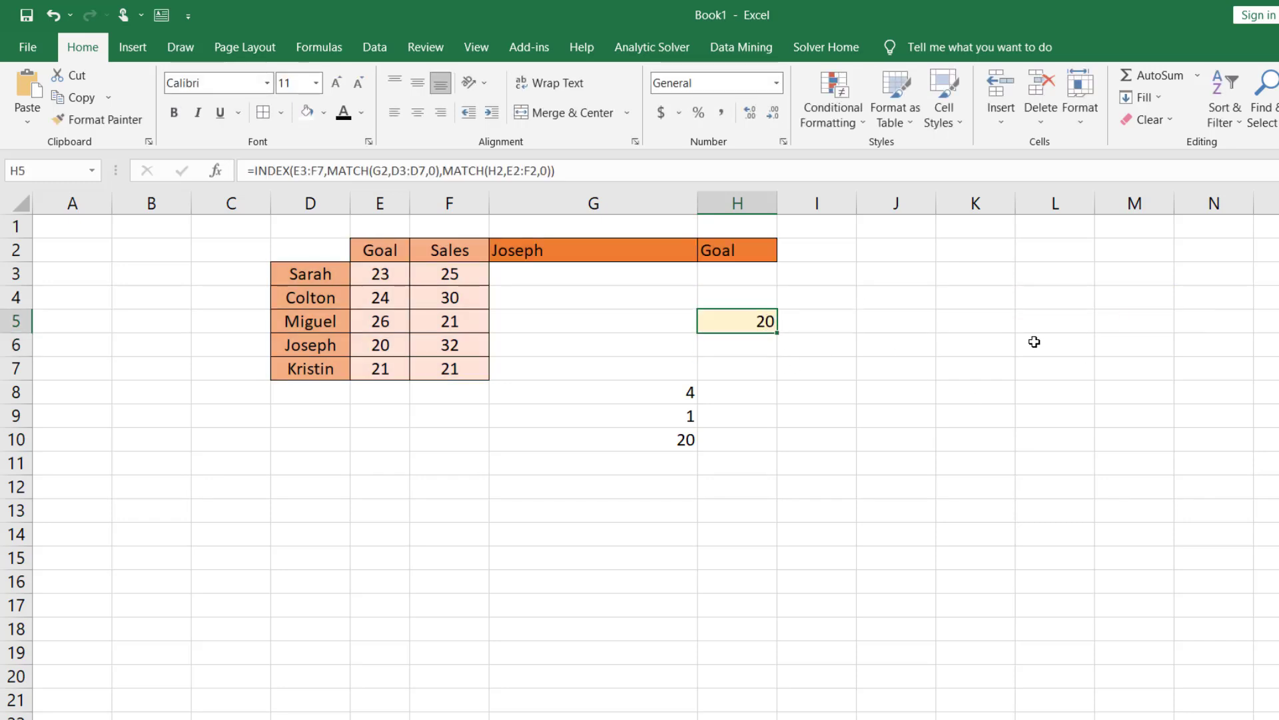
Choose the salesperson listed in D5 from the G2 drop-down and check the H5 result against goal cell E5.
{"action": "left_click", "coordinate": [659, 251]}
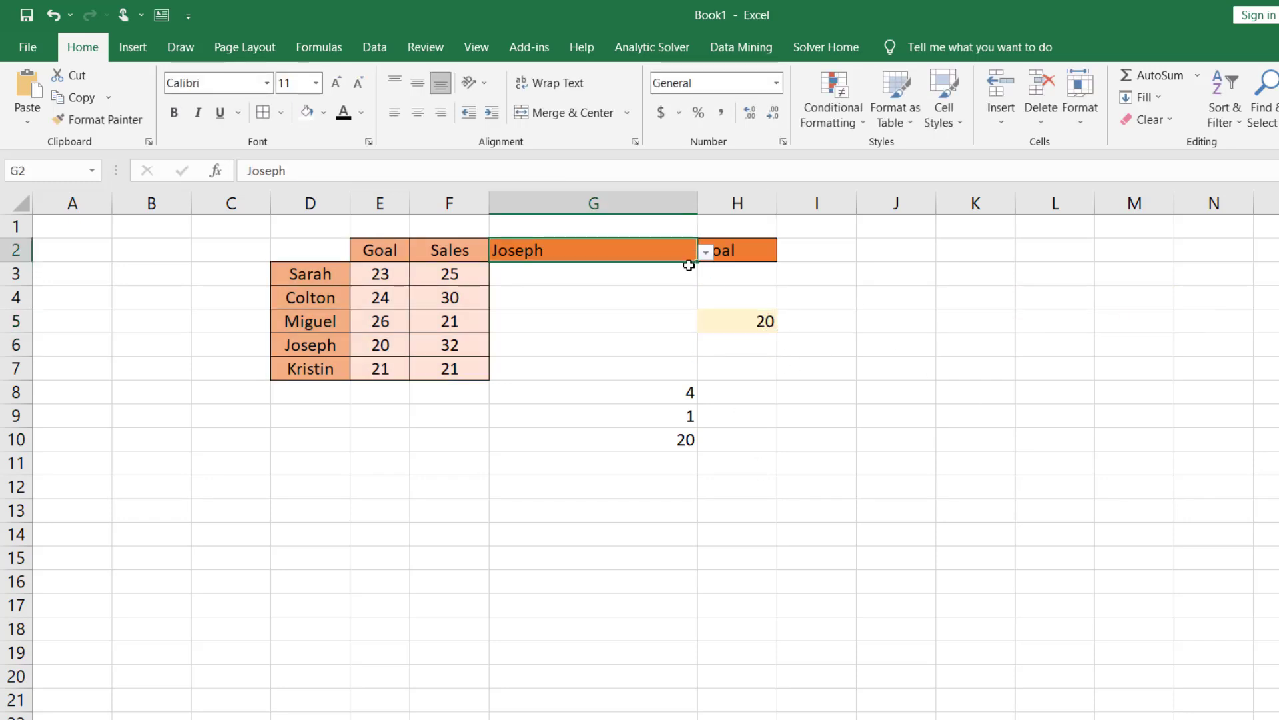
{"action": "left_click", "coordinate": [705, 252]}
{"action": "key", "text": "Escape"}
{"action": "left_click", "coordinate": [685, 308]}
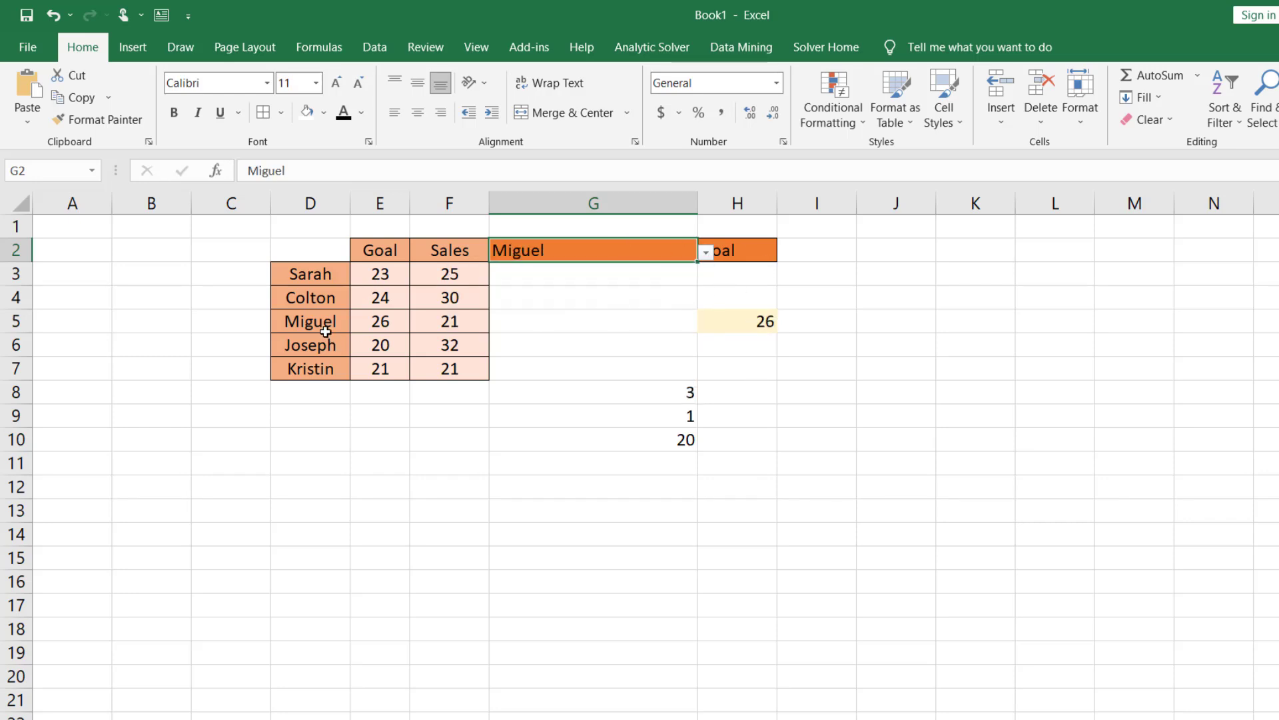
{"action": "left_click", "coordinate": [390, 320]}
Change the H2 category to Sales and check the H5 result against cell F5.
{"action": "left_click", "coordinate": [721, 244]}
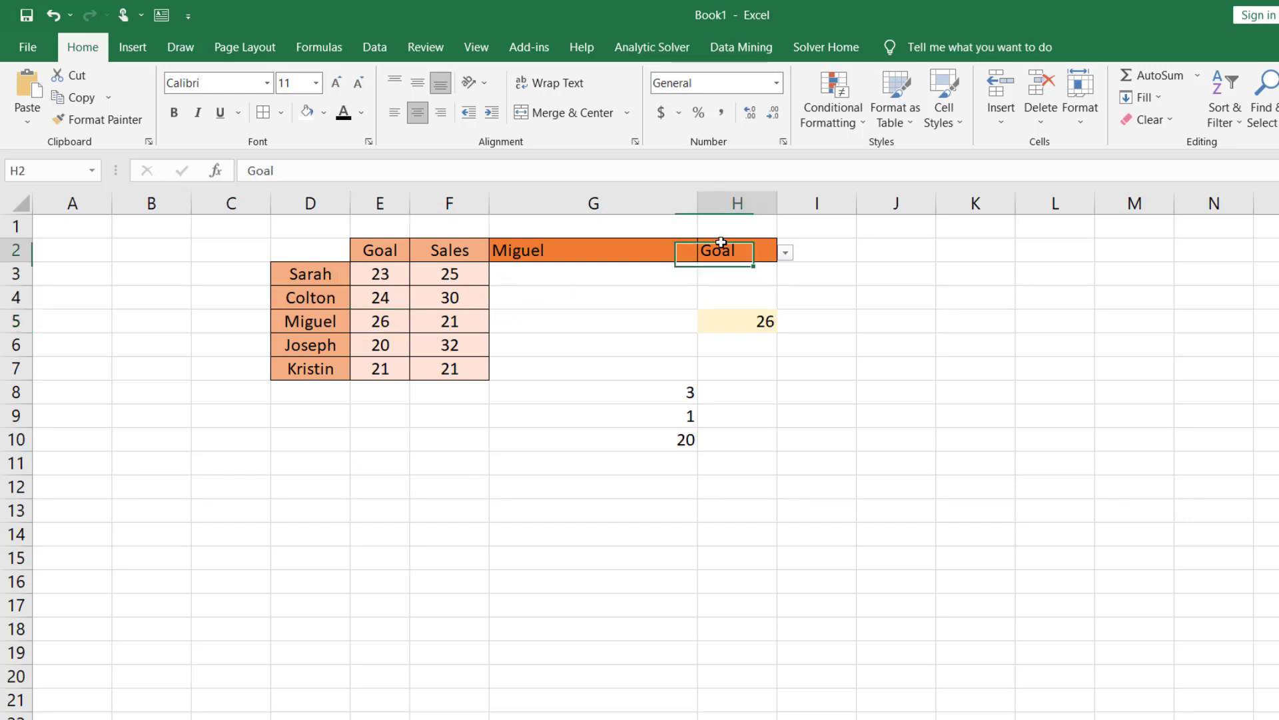
{"action": "left_click", "coordinate": [785, 253]}
{"action": "left_click", "coordinate": [737, 288]}
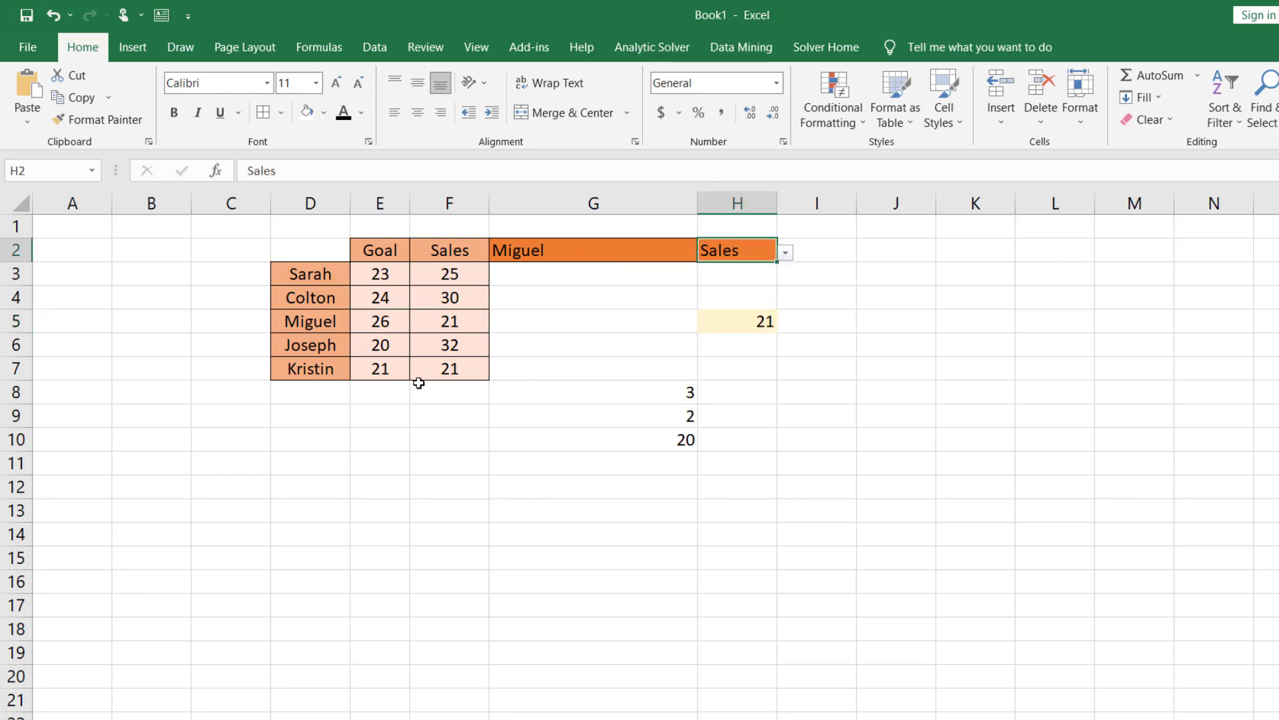
{"action": "left_click", "coordinate": [475, 325]}
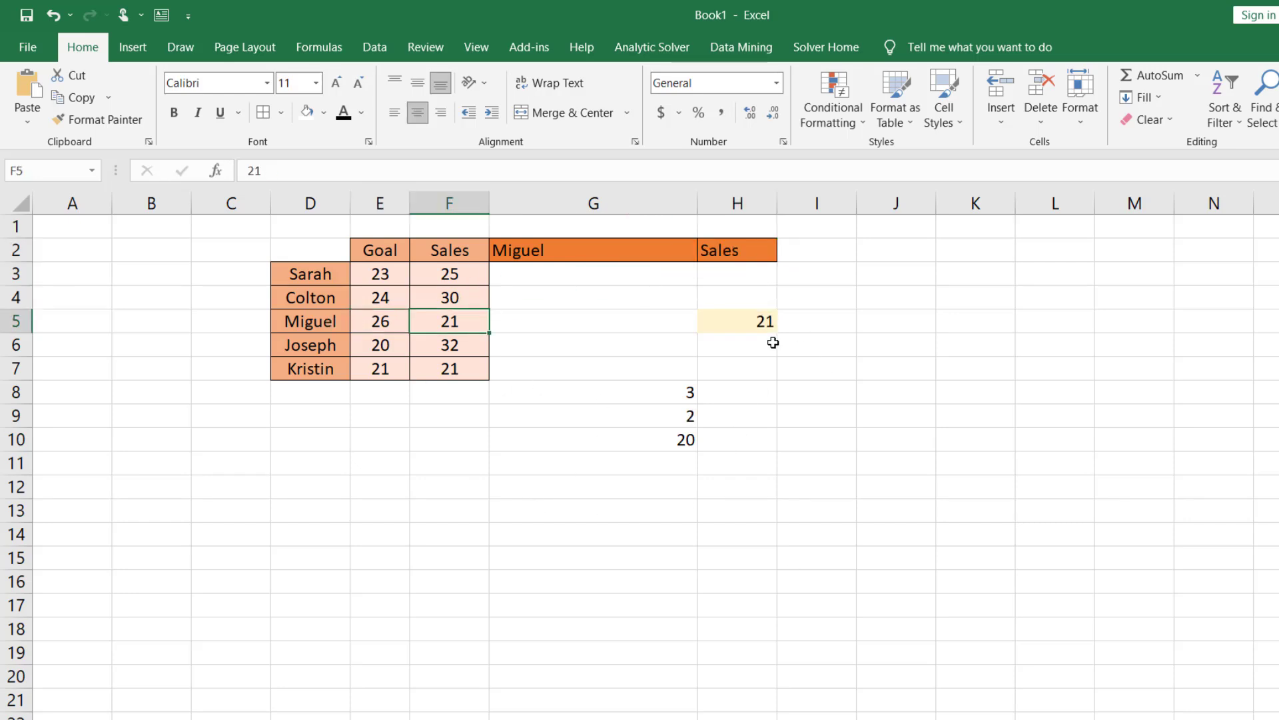
Choose the first salesperson in the G2 drop-down list to test the H5 formula with another row.
{"action": "left_click", "coordinate": [625, 270]}
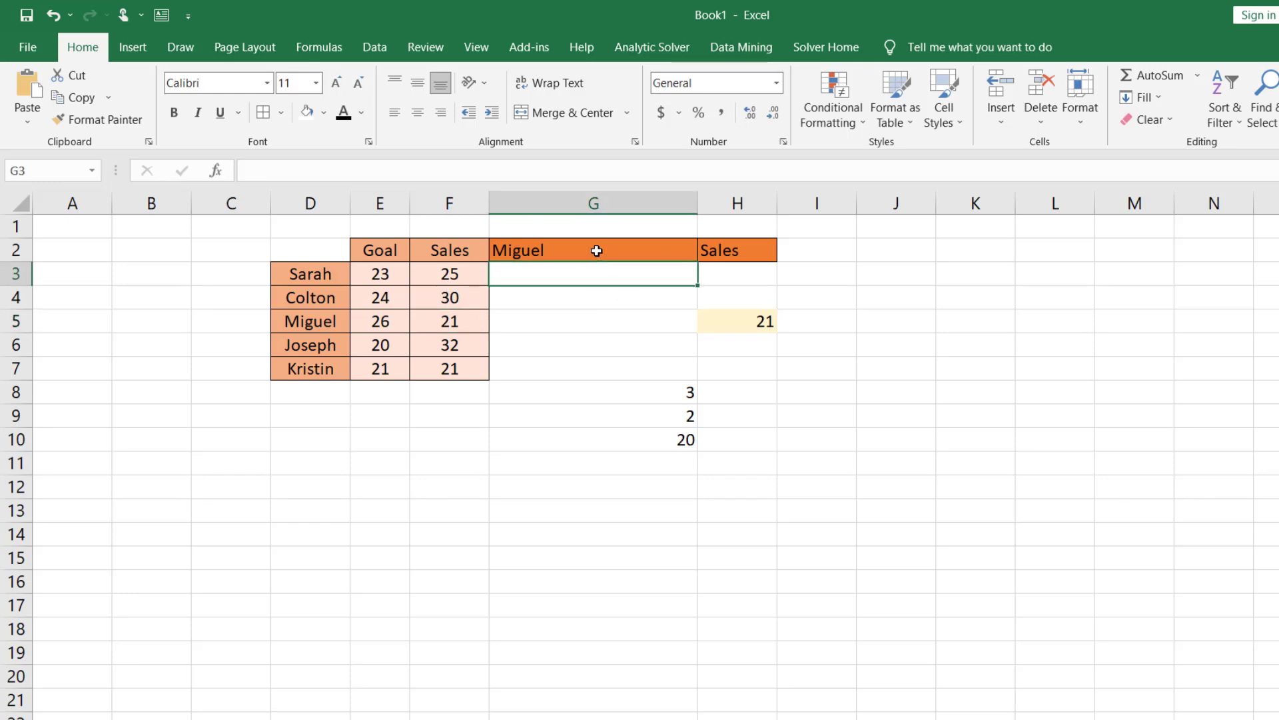
{"action": "left_click", "coordinate": [596, 251]}
{"action": "left_click", "coordinate": [706, 253]}
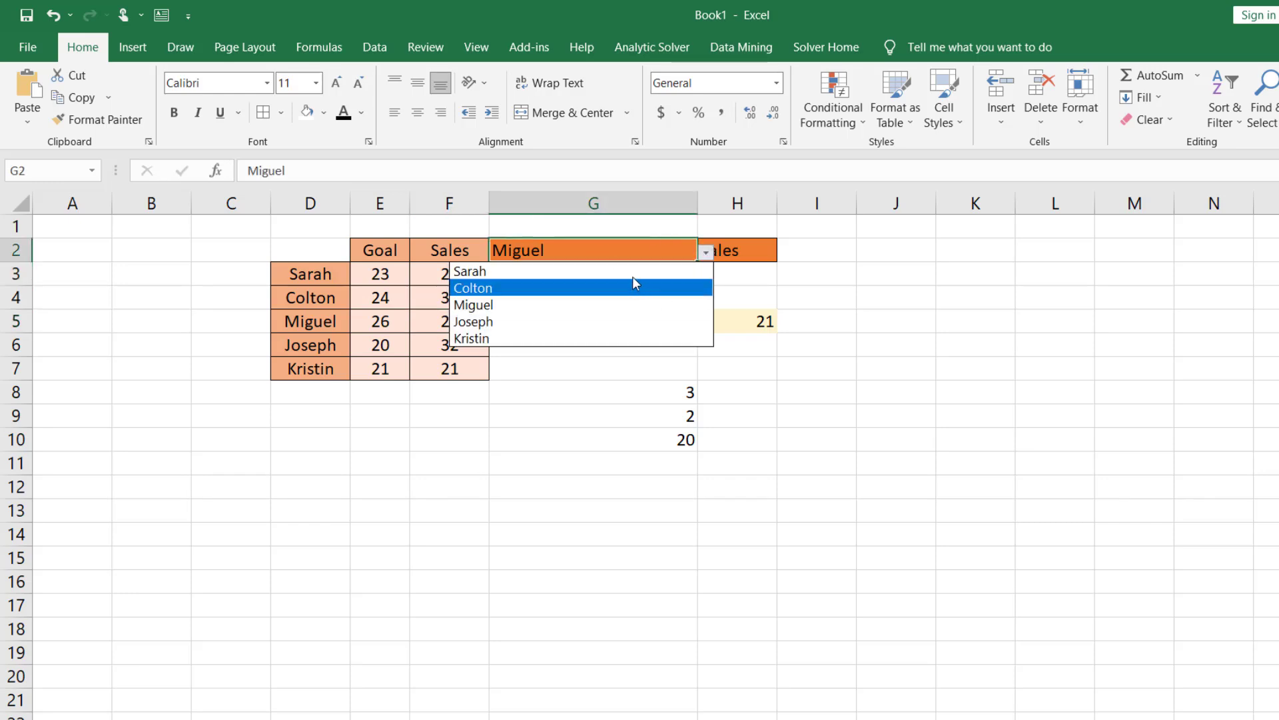
{"action": "left_click", "coordinate": [587, 271]}
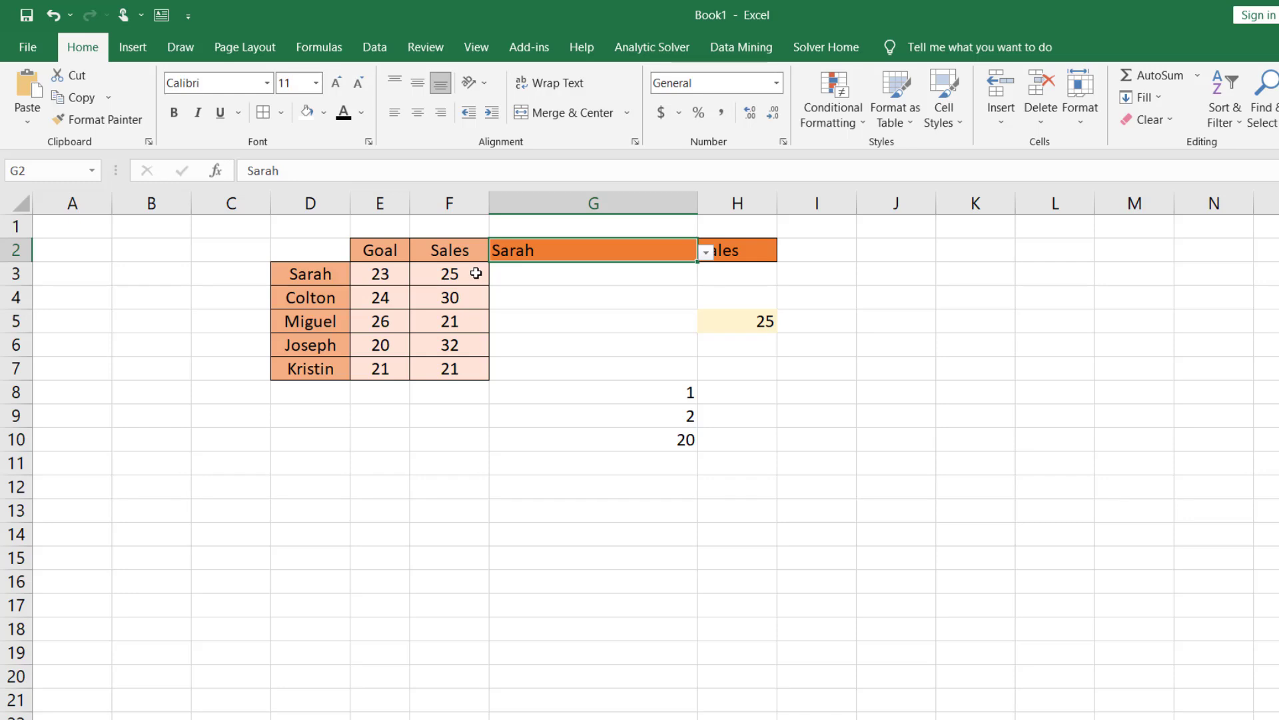
{"action": "left_click", "coordinate": [896, 297]}
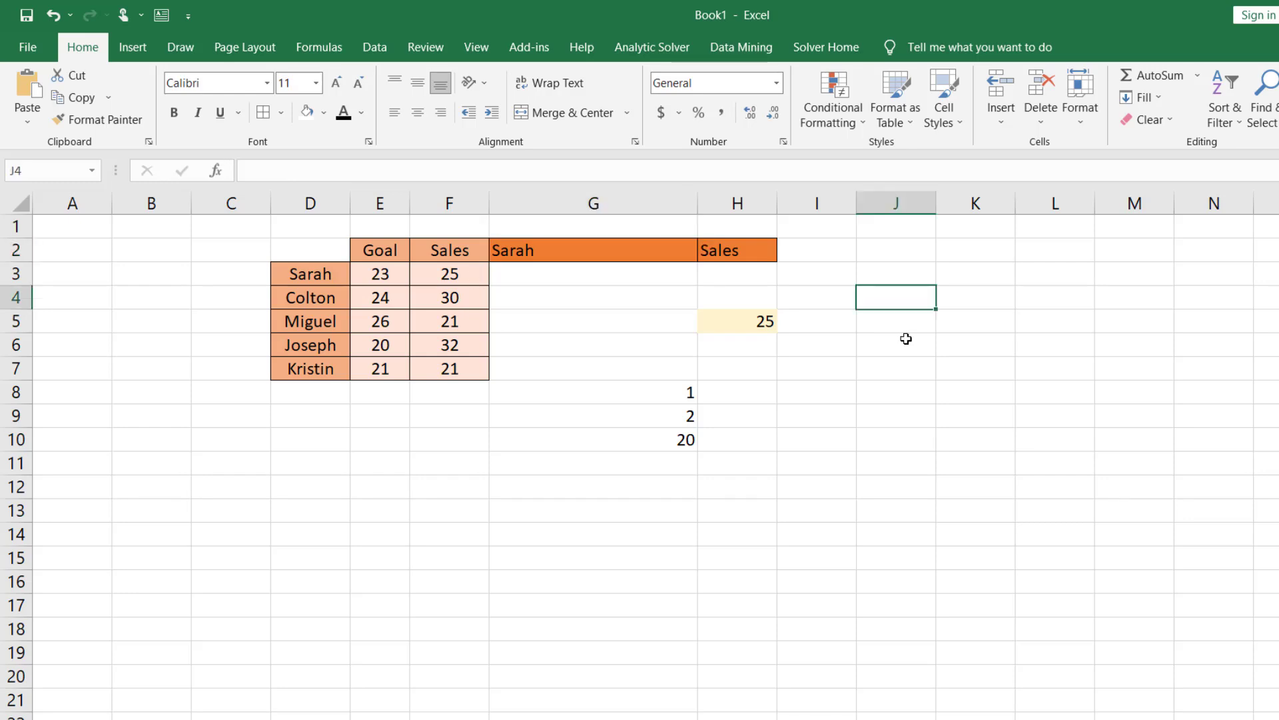